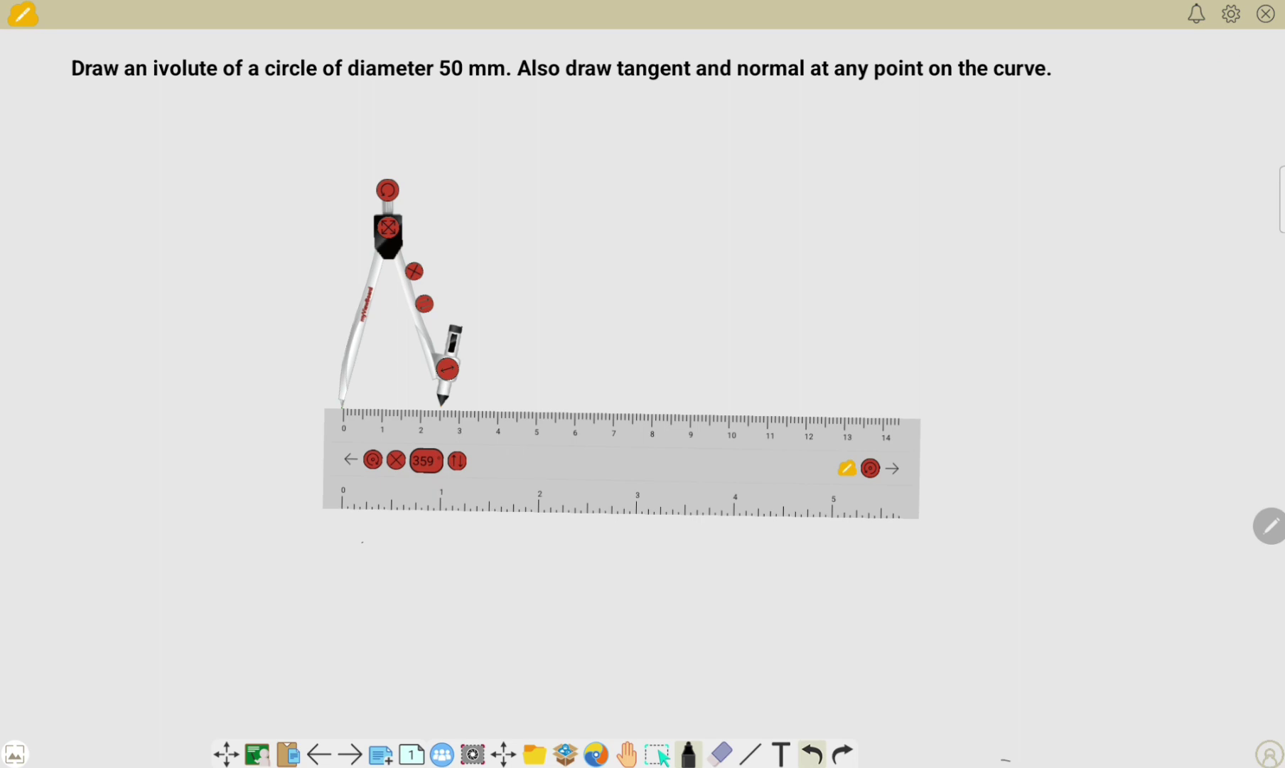
Turn the ruler nearly upright and move both it and the compass clear of the circle's drawing area
left_click_drag(711, 462, 147, 681)
left_click_drag(248, 682, 55, 642)
mouse_move(387, 227)
left_mouse_down()
mouse_move(419, 348)
mouse_move(402, 366)
mouse_move(405, 324)
mouse_move(341, 322)
mouse_move(144, 585)
mouse_move(544, 664)
mouse_move(442, 335)
mouse_move(272, 310)
mouse_move(66, 351)
left_mouse_up()
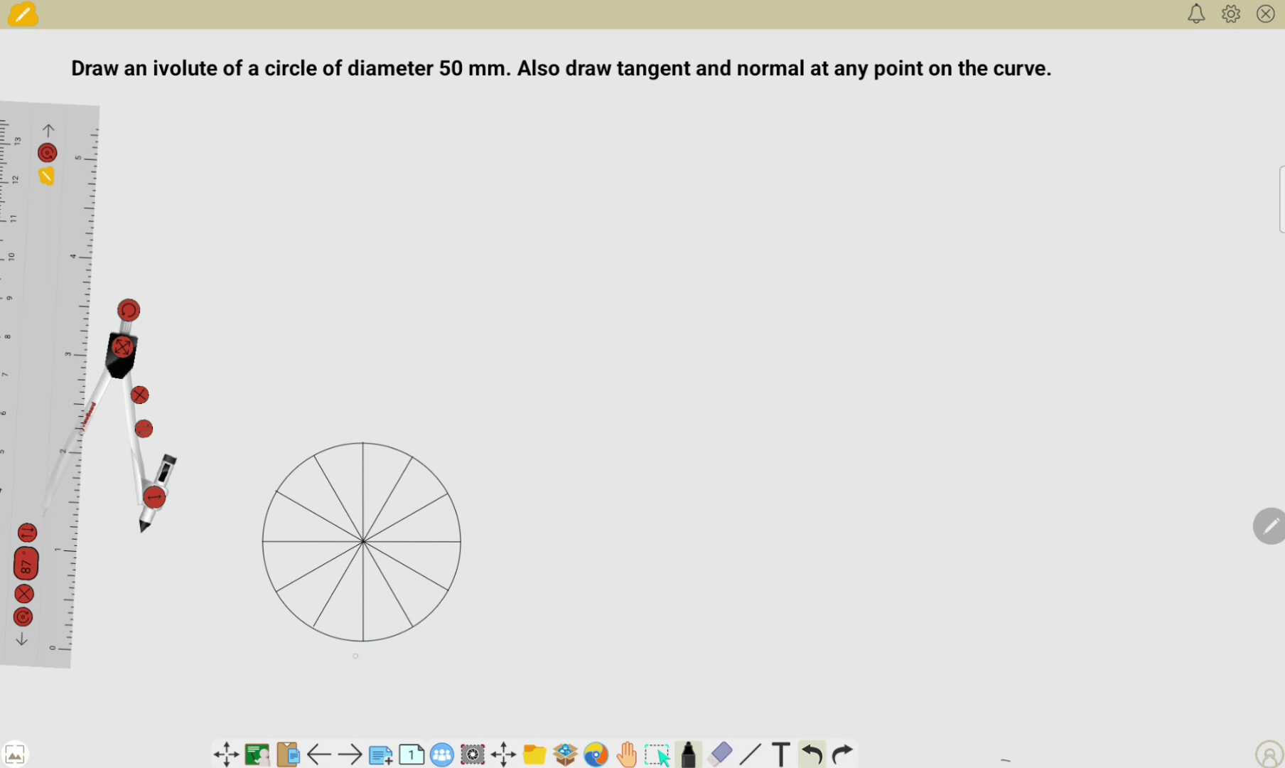
Label the circle's twelve division points by hand: A at the lowest point and 1 to 11 anticlockwise from it
mouse_move(357, 667)
left_mouse_down()
mouse_move(364, 646)
mouse_move(368, 657)
left_mouse_up()
left_click_drag(426, 626, 428, 641)
left_click_drag(456, 592, 466, 602)
left_click_drag(469, 537, 468, 554)
left_click_drag(466, 488, 470, 506)
left_click_drag(421, 442, 427, 452)
mouse_move(359, 417)
left_mouse_down()
mouse_move(257, 504)
mouse_move(263, 491)
left_mouse_up()
left_click_drag(252, 540, 248, 557)
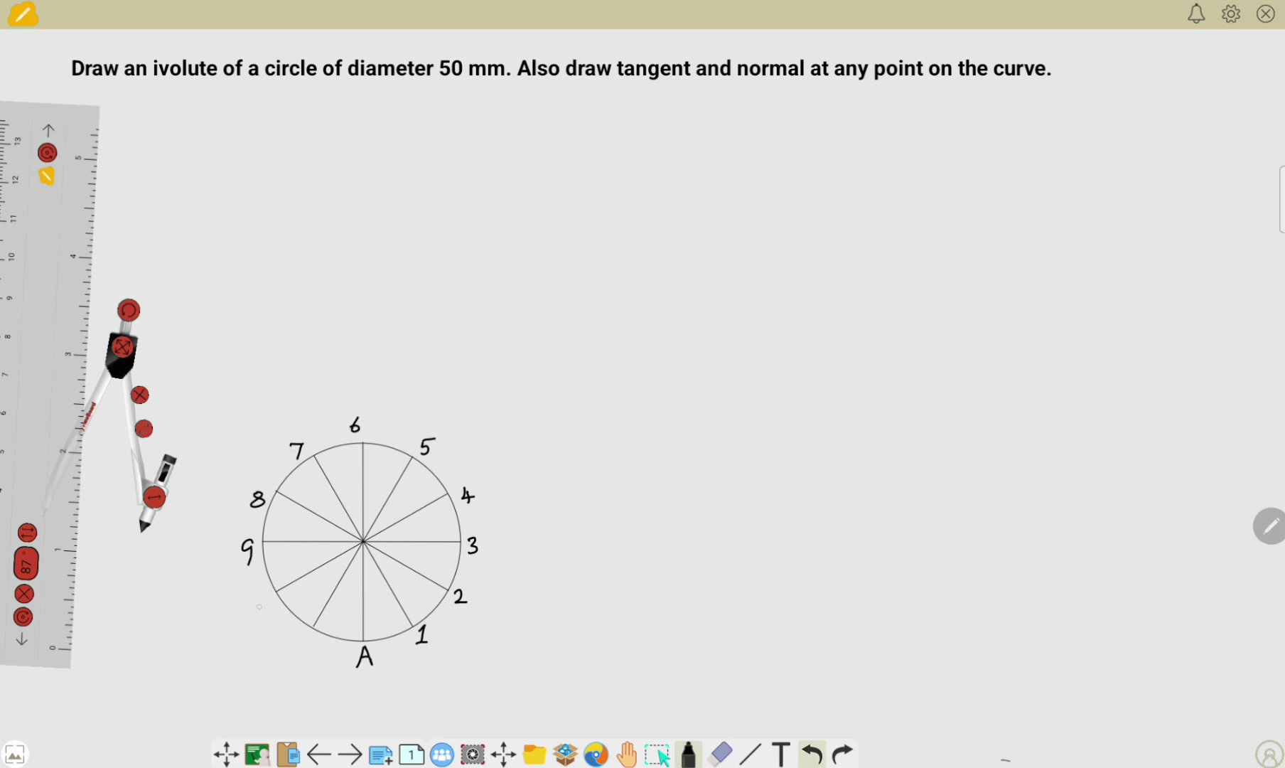
left_click_drag(261, 603, 261, 616)
left_click_drag(270, 604, 305, 652)
left_click_drag(313, 640, 316, 651)
Align the ruler horizontally under the circle with its zero mark at point A
left_click(627, 754)
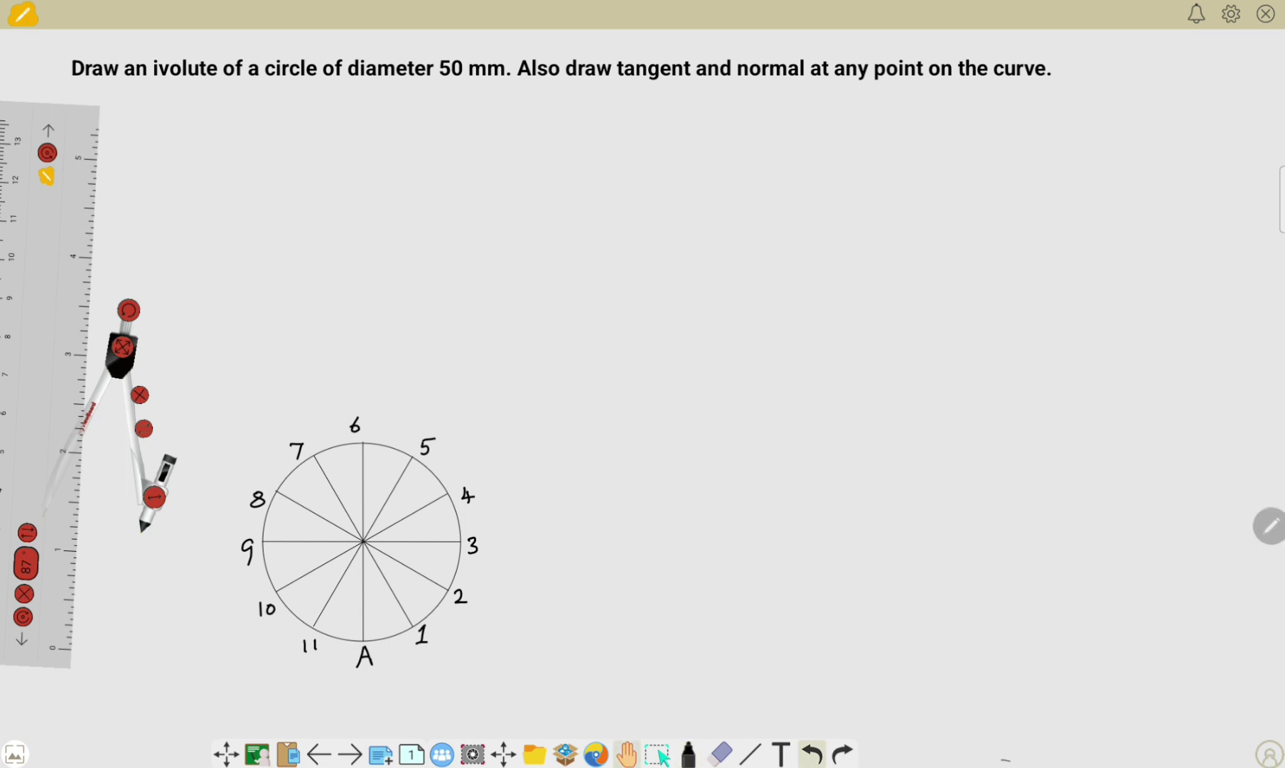
mouse_move(362, 541)
left_mouse_down()
mouse_move(366, 501)
mouse_move(367, 517)
left_mouse_up()
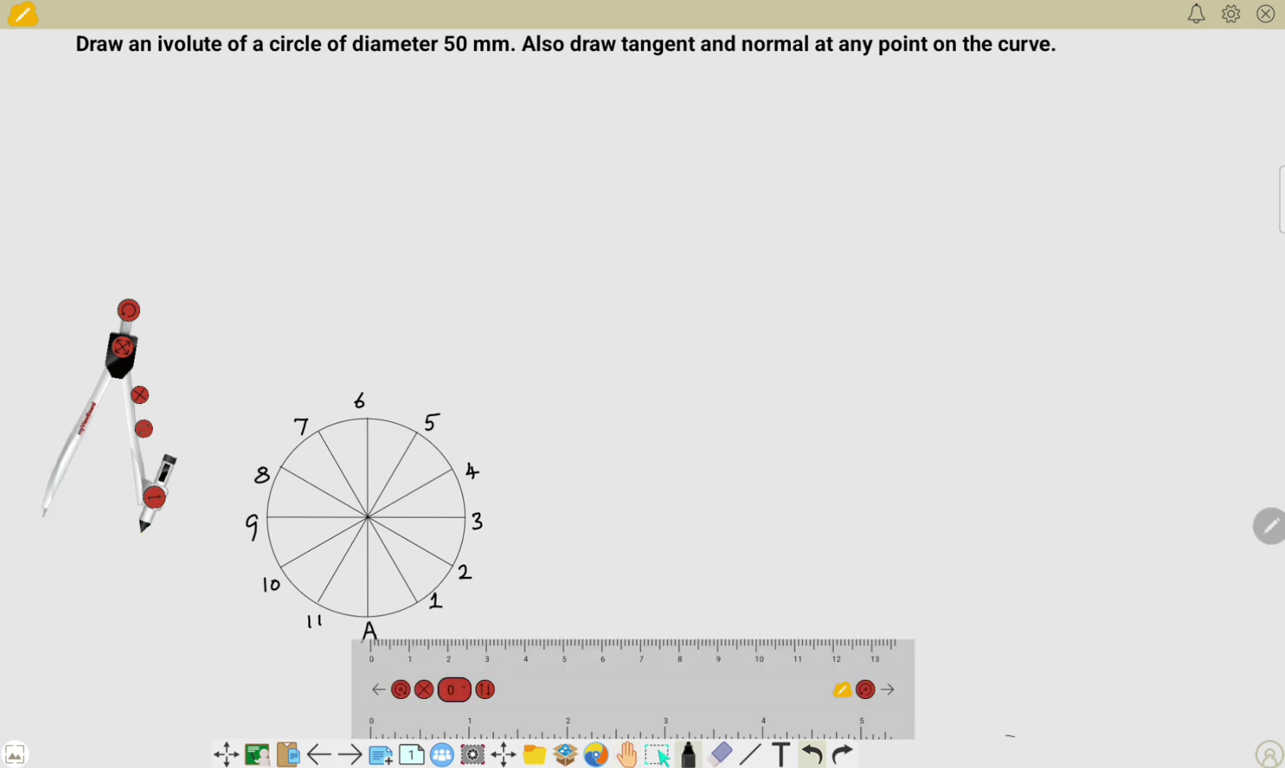
mouse_move(633, 688)
left_mouse_down()
mouse_move(658, 631)
mouse_move(631, 667)
left_mouse_up()
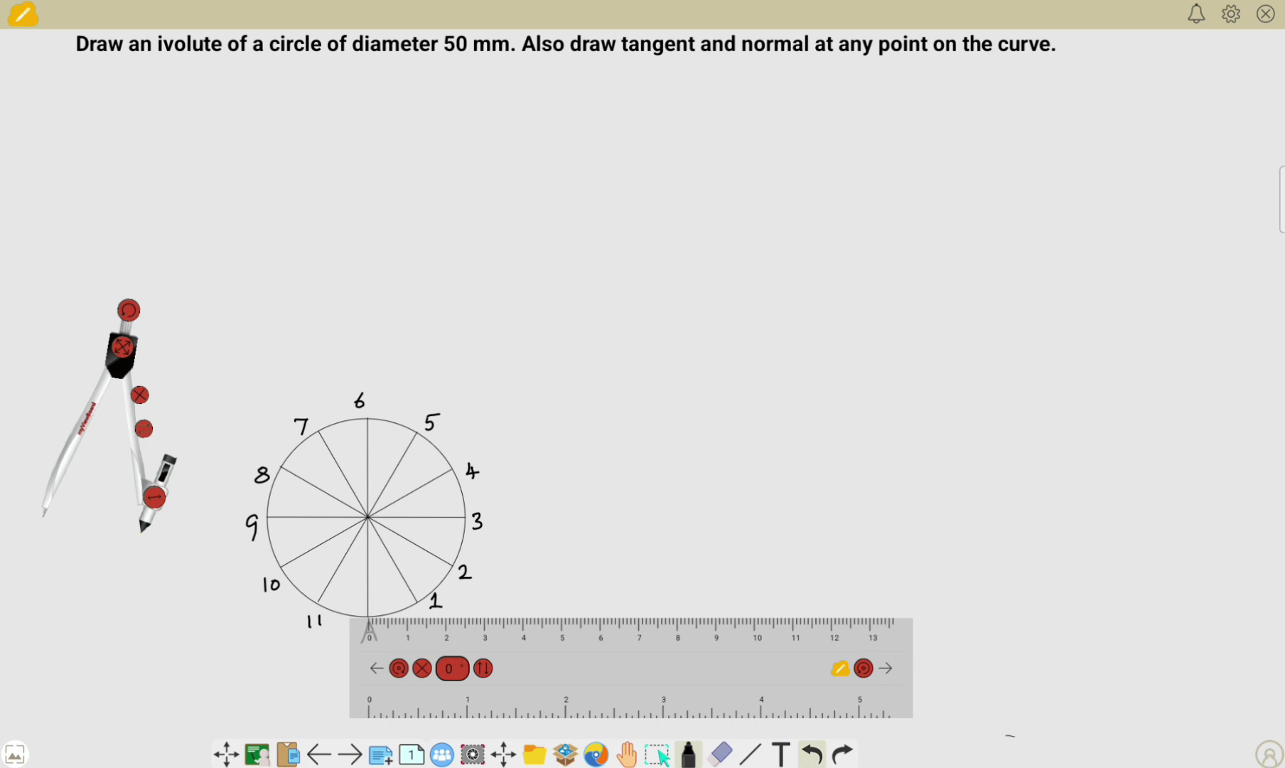
Handwrite the circumference formula "Circumference of Circle = πD" in the empty space beside the figure
left_click_drag(1148, 760, 1159, 756)
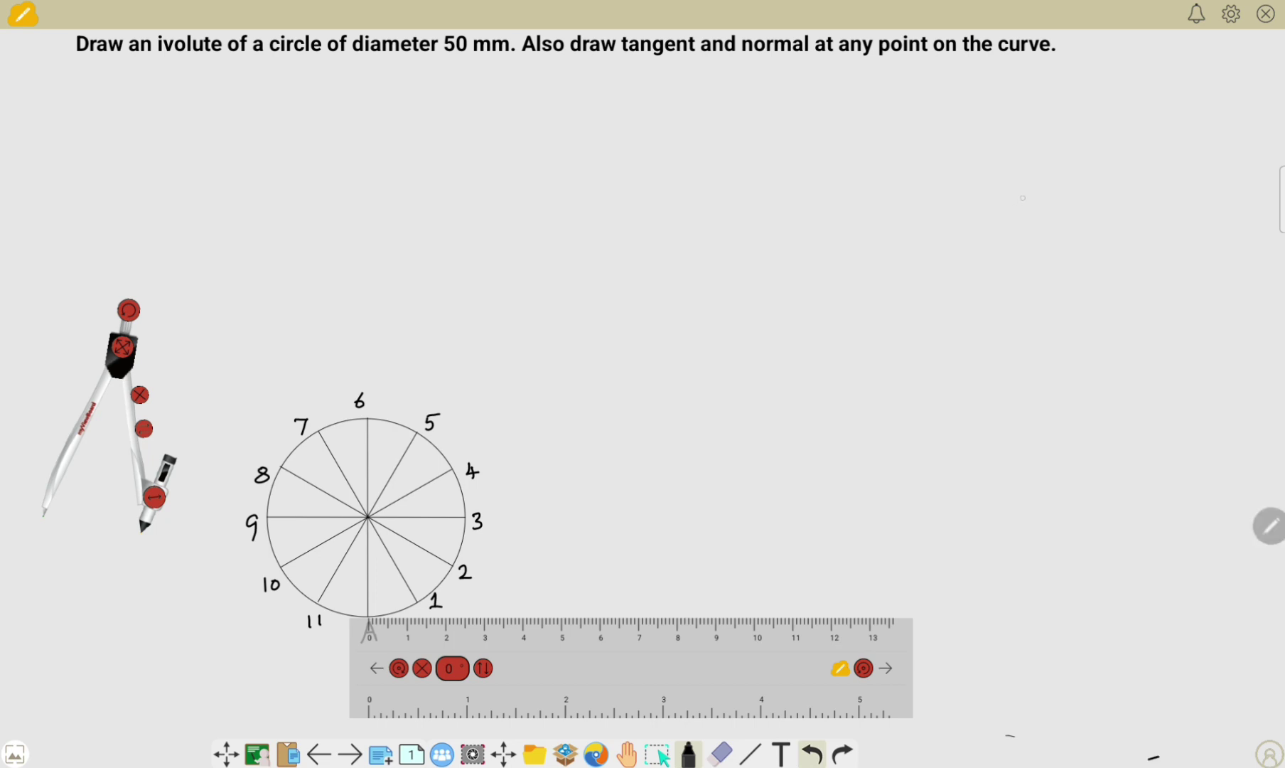
mouse_move(1021, 196)
left_mouse_down()
mouse_move(1029, 215)
mouse_move(1165, 203)
left_mouse_up()
left_click_drag(1086, 210, 1191, 207)
left_click_drag(1199, 193, 1194, 216)
left_click_drag(1066, 236, 1074, 256)
left_click_drag(1080, 245, 1093, 246)
left_click_drag(1103, 243, 1113, 254)
left_click_drag(1114, 249, 1162, 247)
mouse_move(1176, 238)
left_mouse_down()
mouse_move(1194, 237)
mouse_move(1177, 250)
left_mouse_up()
left_click_drag(1189, 239, 1207, 252)
left_click_drag(1203, 236, 1220, 254)
Continue the handwritten calculation below the formula with "= π×50" and "= 157mm"
left_click_drag(1147, 283, 1158, 283)
left_click_drag(1149, 290, 1185, 281)
left_click_drag(1174, 282, 1183, 293)
left_click_drag(1190, 281, 1203, 294)
mouse_move(1202, 281)
left_mouse_down()
mouse_move(1191, 294)
mouse_move(1236, 283)
left_mouse_up()
left_click_drag(1148, 324, 1162, 323)
left_click_drag(1149, 333, 1176, 336)
left_click_drag(1189, 319, 1182, 334)
mouse_move(1198, 320)
left_mouse_down()
mouse_move(1210, 318)
mouse_move(1207, 335)
left_mouse_up()
left_click_drag(1216, 327, 1256, 334)
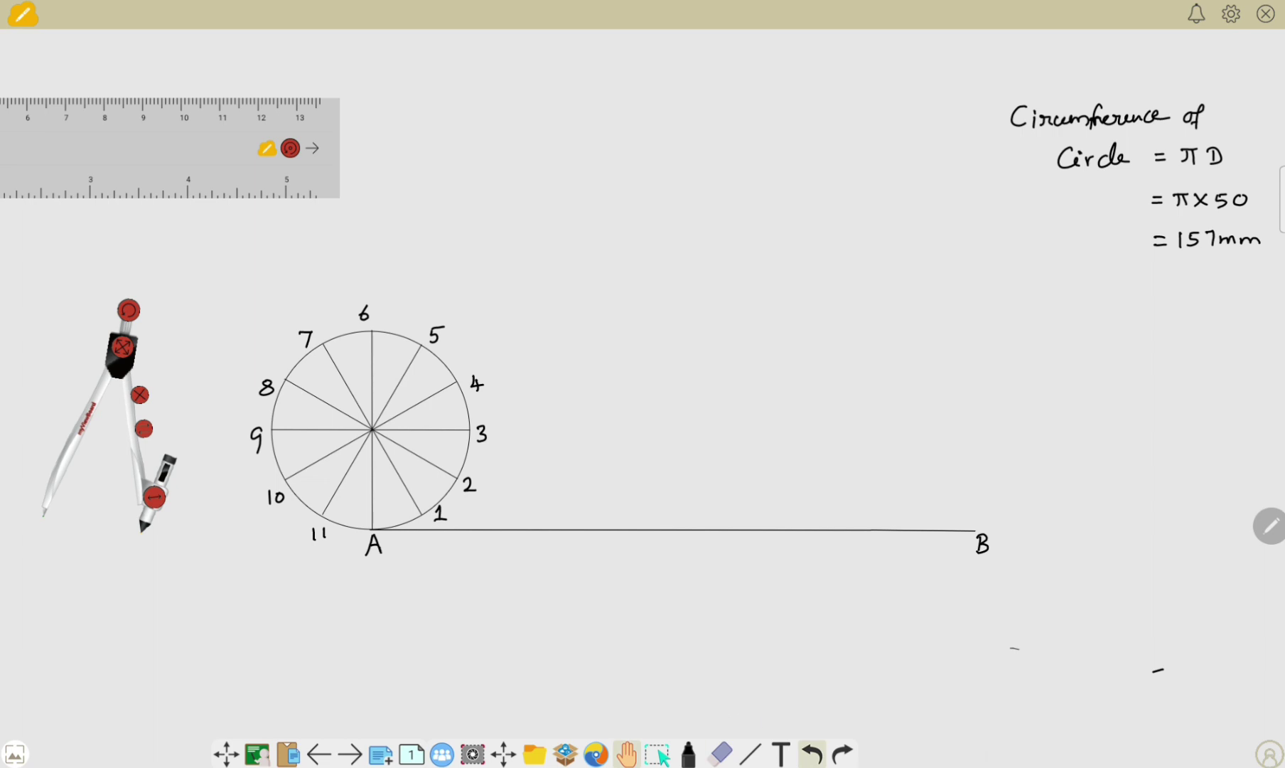
Erase the stray pen marks and label the division points along line AB from 1' to 11'
left_click(721, 753)
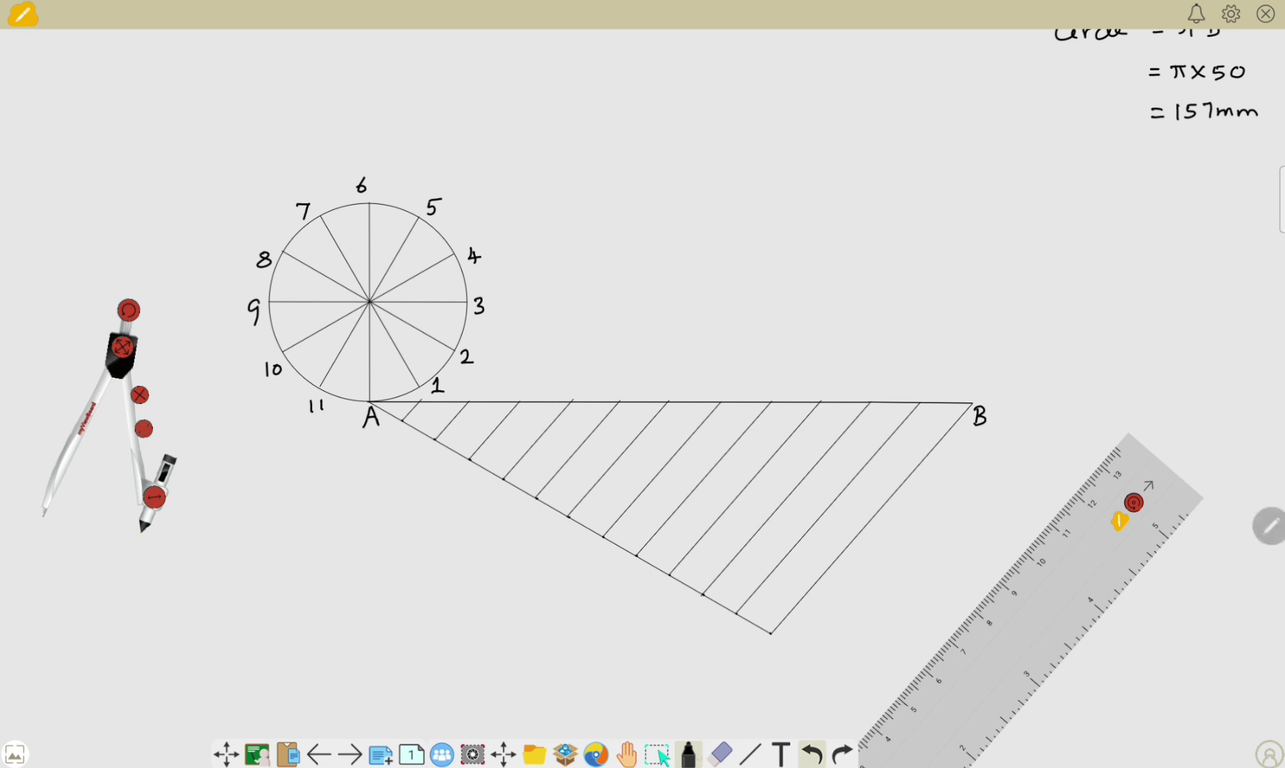
left_click(1270, 526)
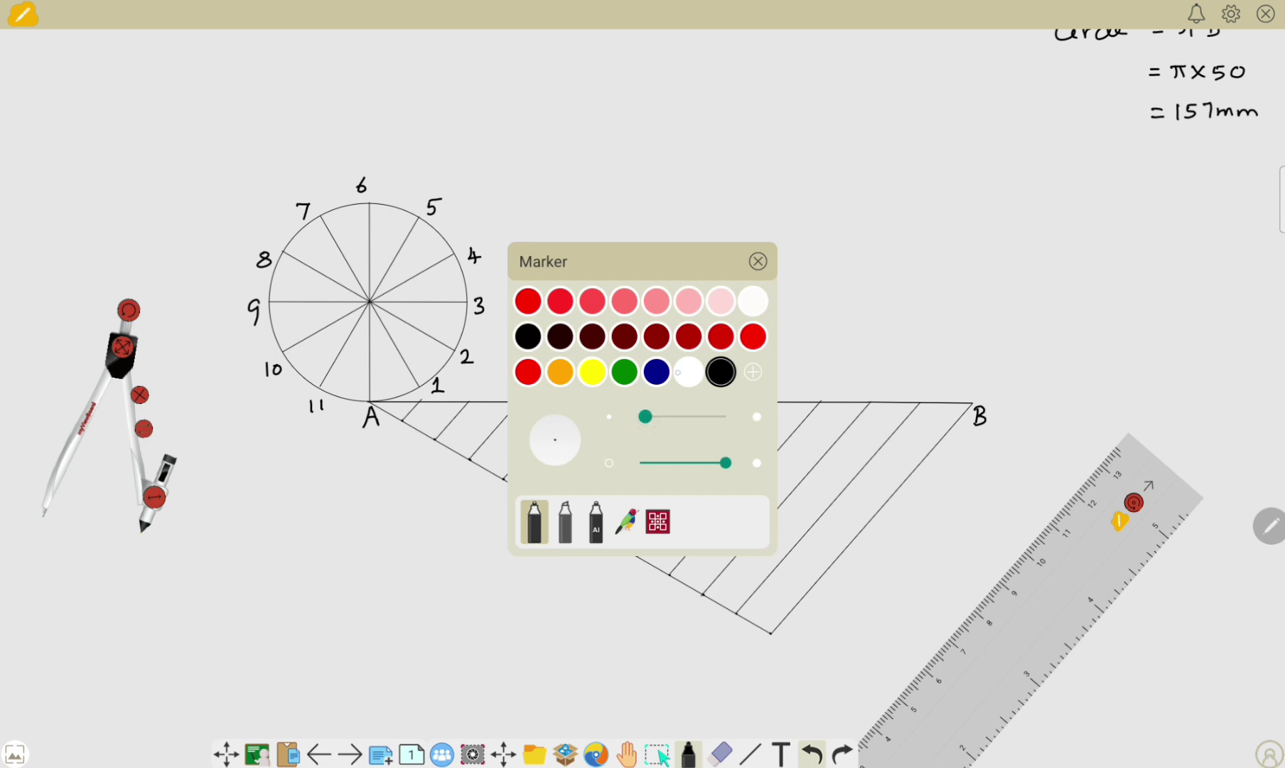
left_click(758, 262)
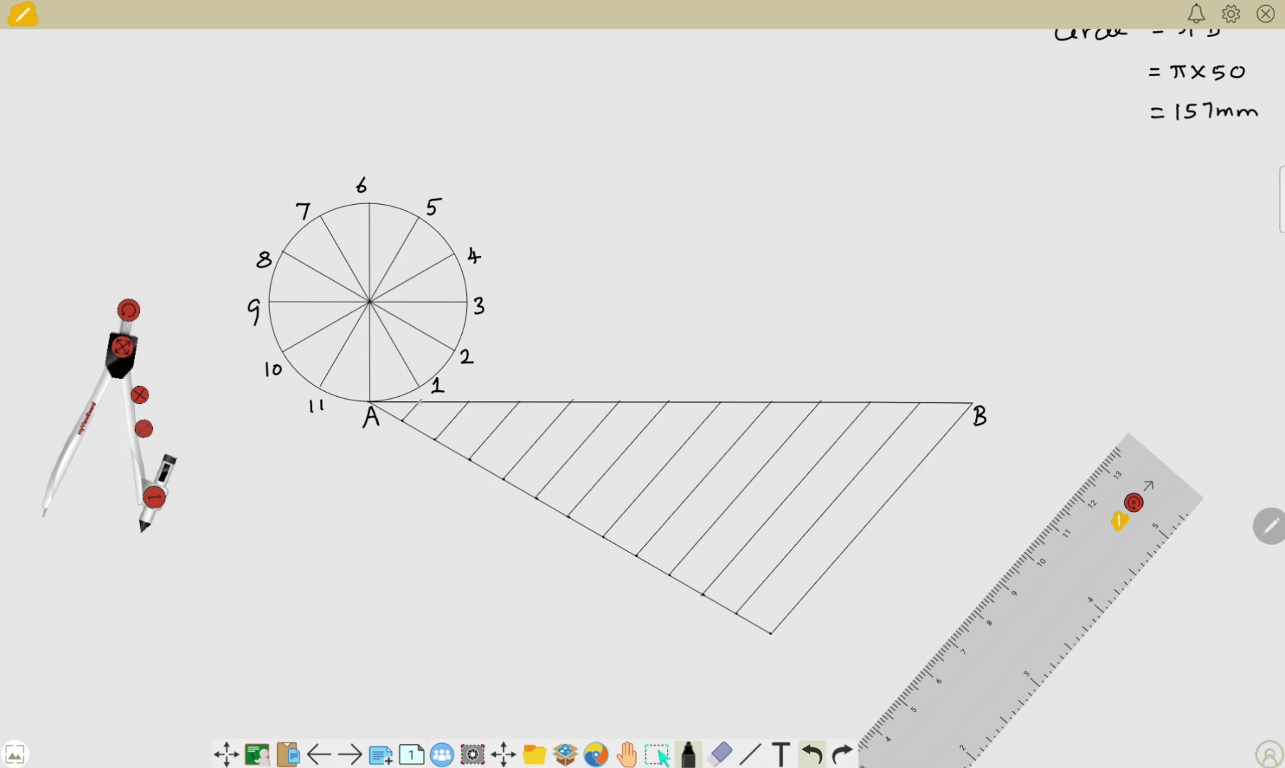
mouse_move(420, 406)
left_mouse_down()
mouse_move(417, 420)
mouse_move(466, 424)
mouse_move(526, 415)
mouse_move(513, 427)
left_mouse_up()
left_click_drag(527, 410, 571, 428)
left_click_drag(578, 411, 628, 414)
key("ctrl+z")
key("ctrl+z")
left_click(812, 753)
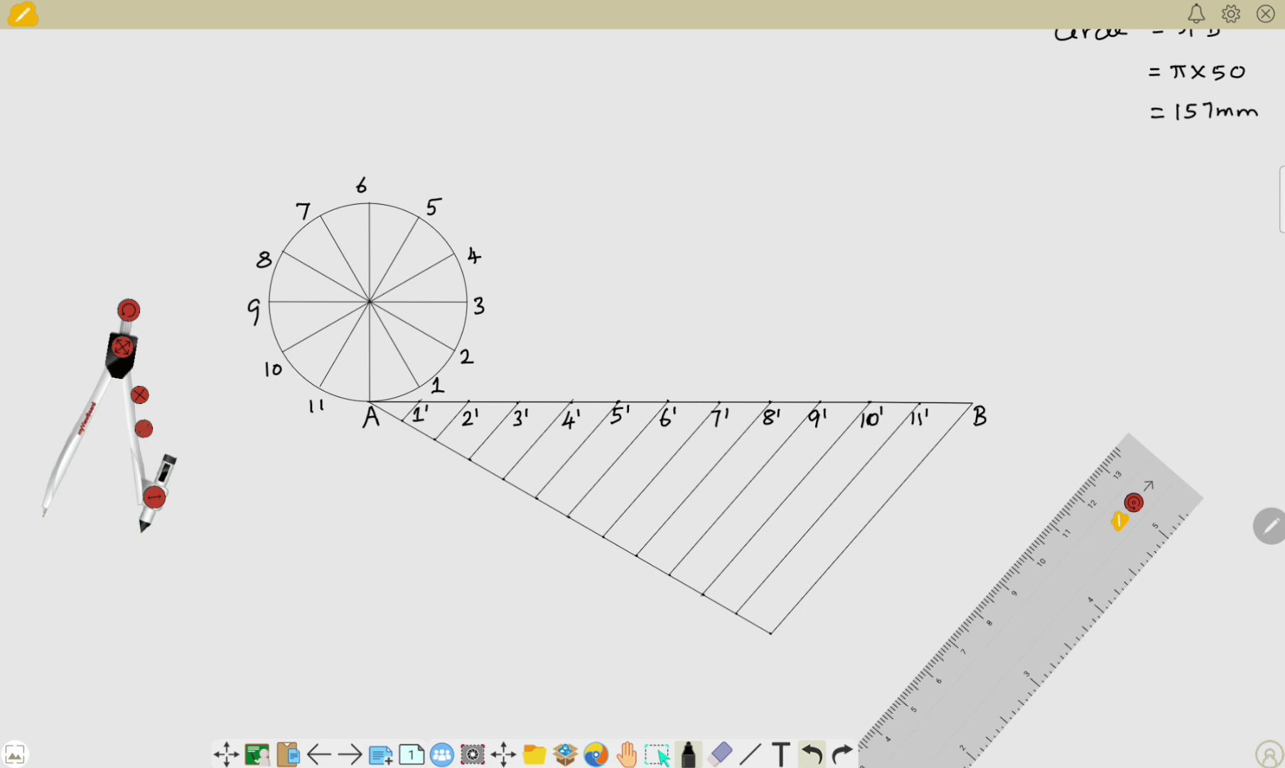
Line the ruler up at 30° through division point 1 and draw the tangent to the circle there
left_click(626, 753)
left_click_drag(642, 284, 624, 523)
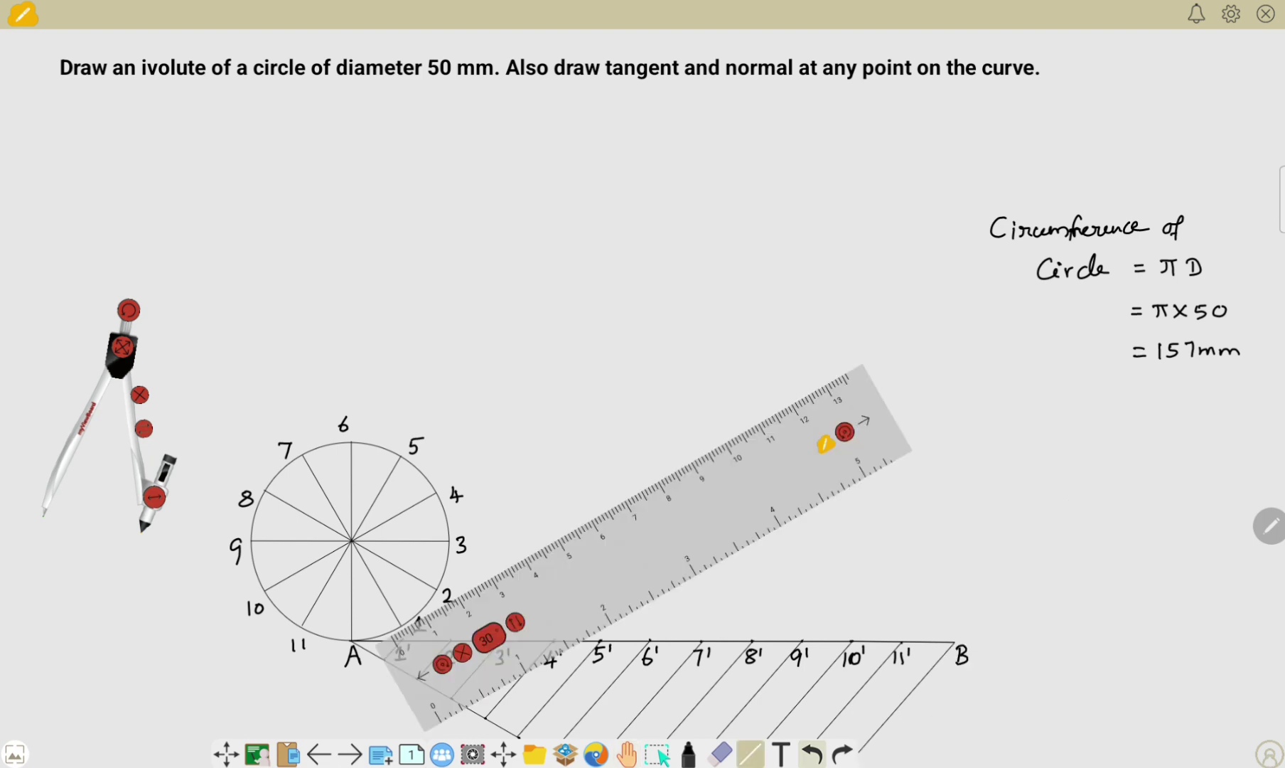
mouse_move(640, 555)
left_mouse_down()
mouse_move(625, 573)
mouse_move(627, 559)
left_mouse_up()
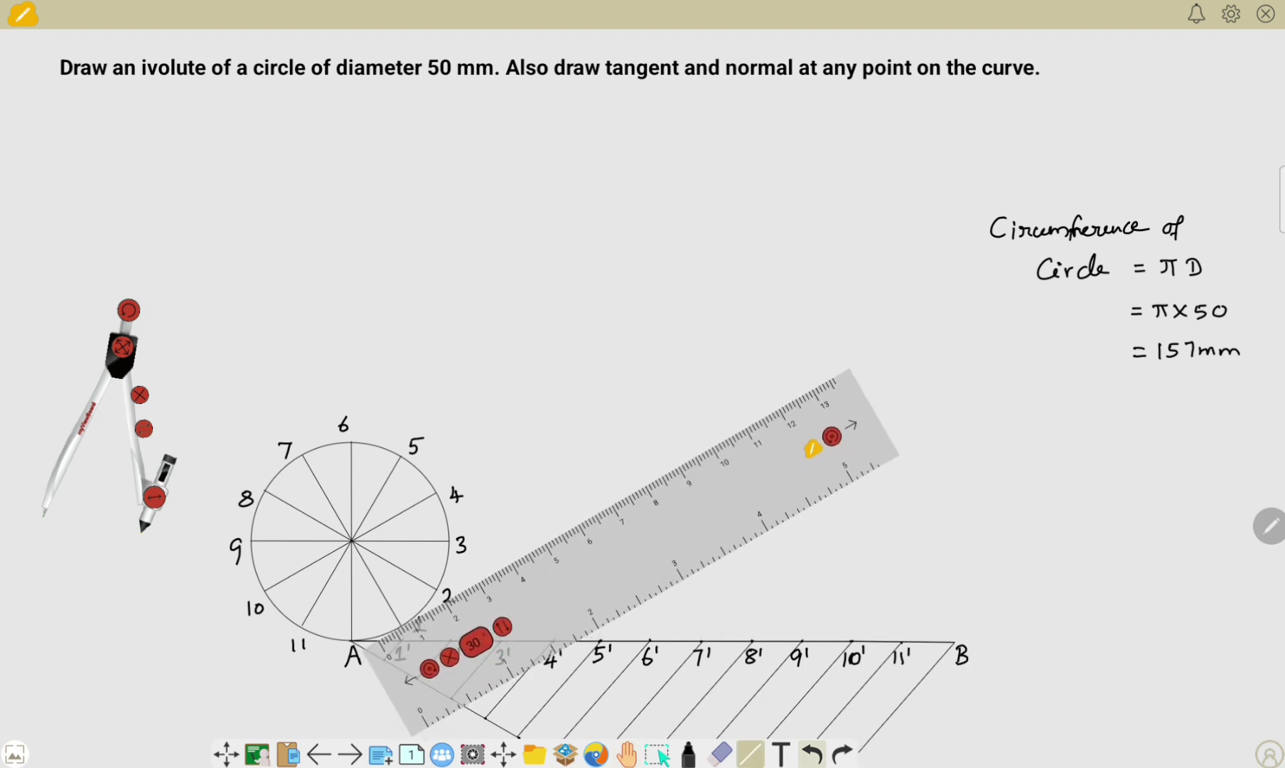
left_click_drag(395, 613, 416, 620)
left_click_drag(399, 625, 809, 392)
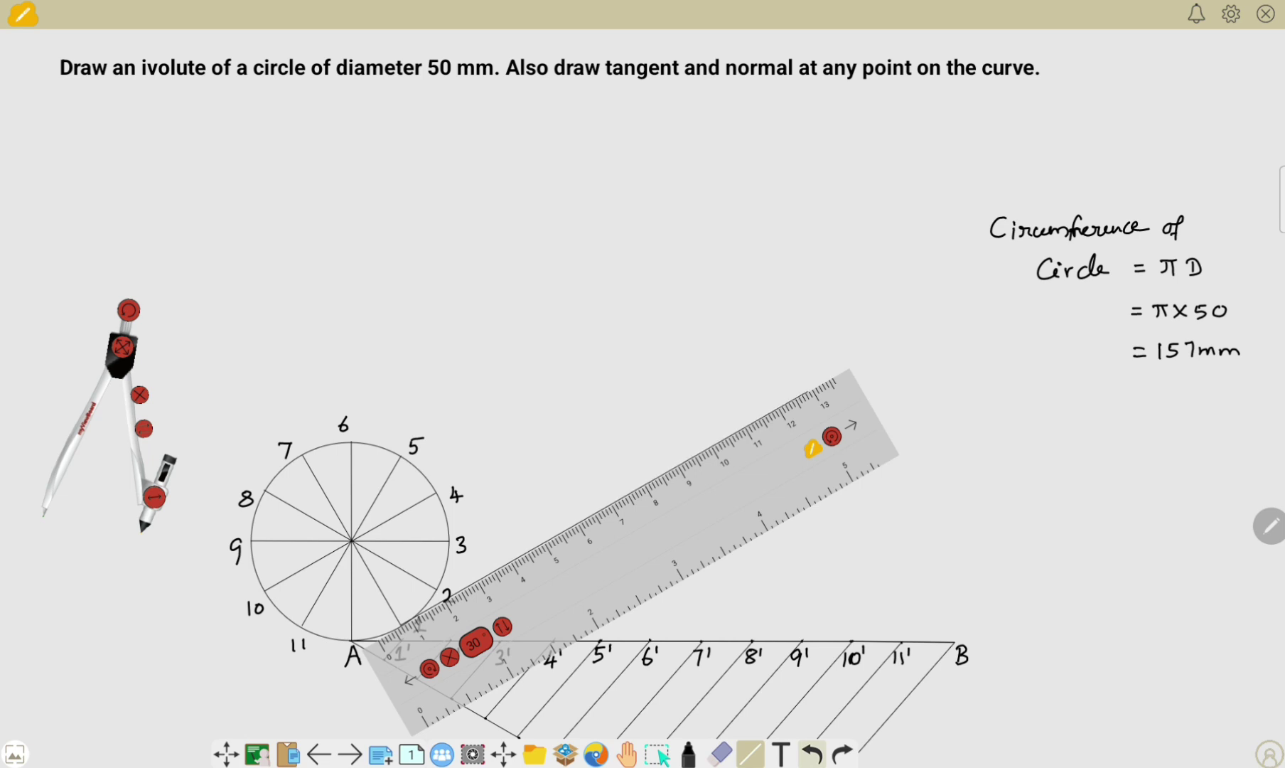
Rotate the ruler to 60°, draw the tangent at division point 2, and shift the ruler toward point 3
left_click_drag(832, 436, 662, 229)
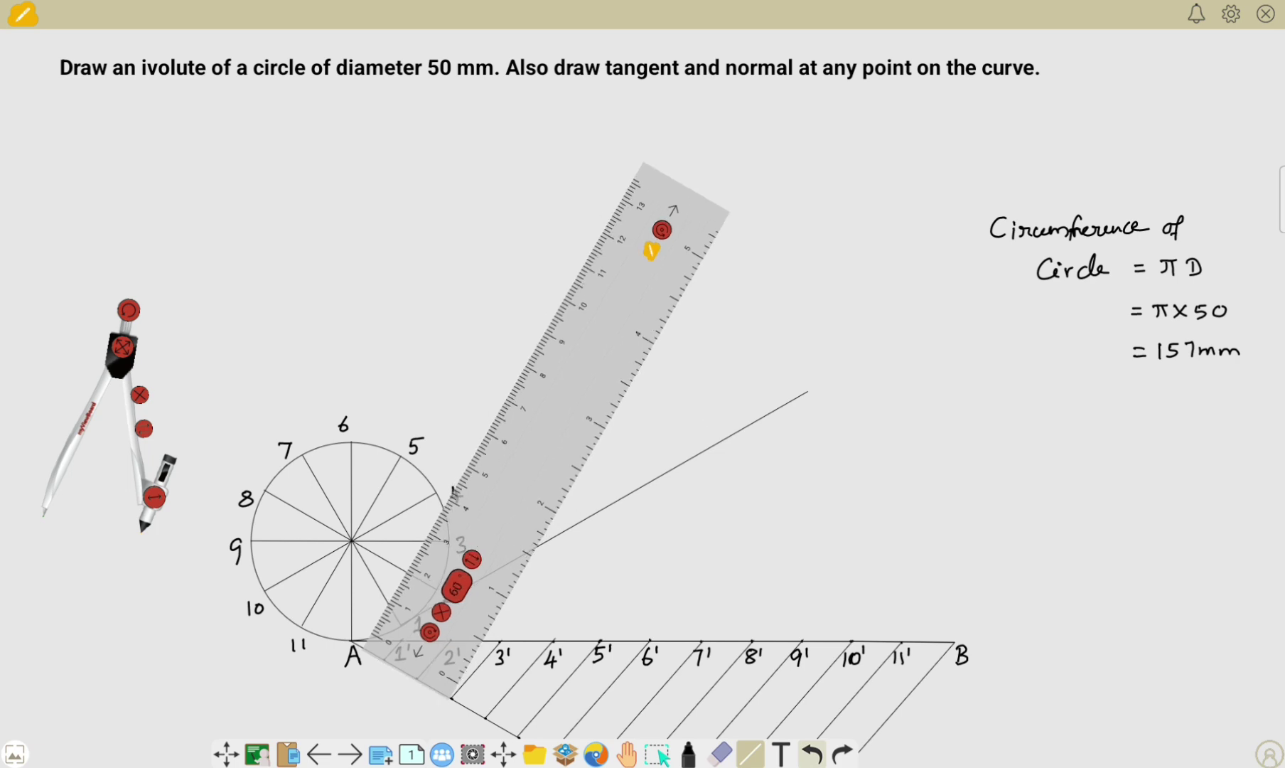
mouse_move(442, 611)
left_mouse_down()
mouse_move(523, 640)
mouse_move(460, 548)
mouse_move(681, 166)
left_mouse_up()
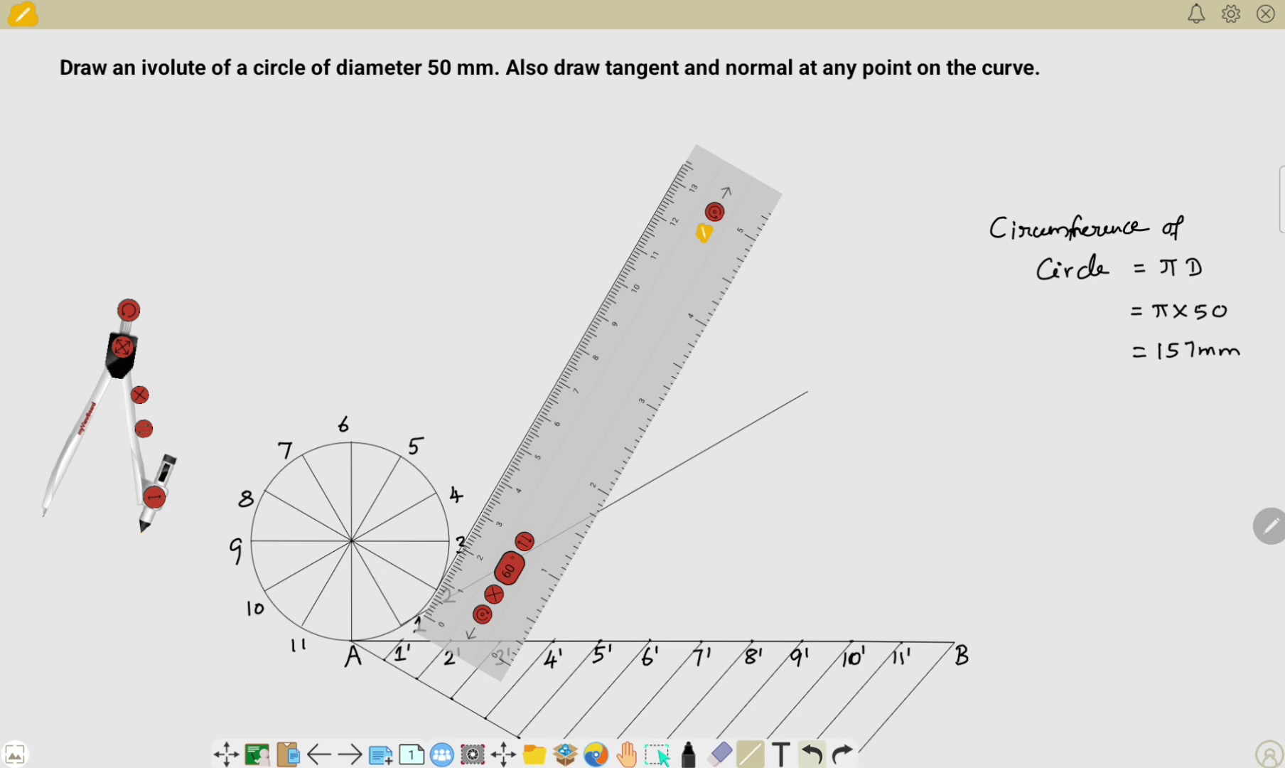
mouse_move(494, 593)
left_mouse_down()
mouse_move(530, 545)
mouse_move(575, 576)
left_mouse_up()
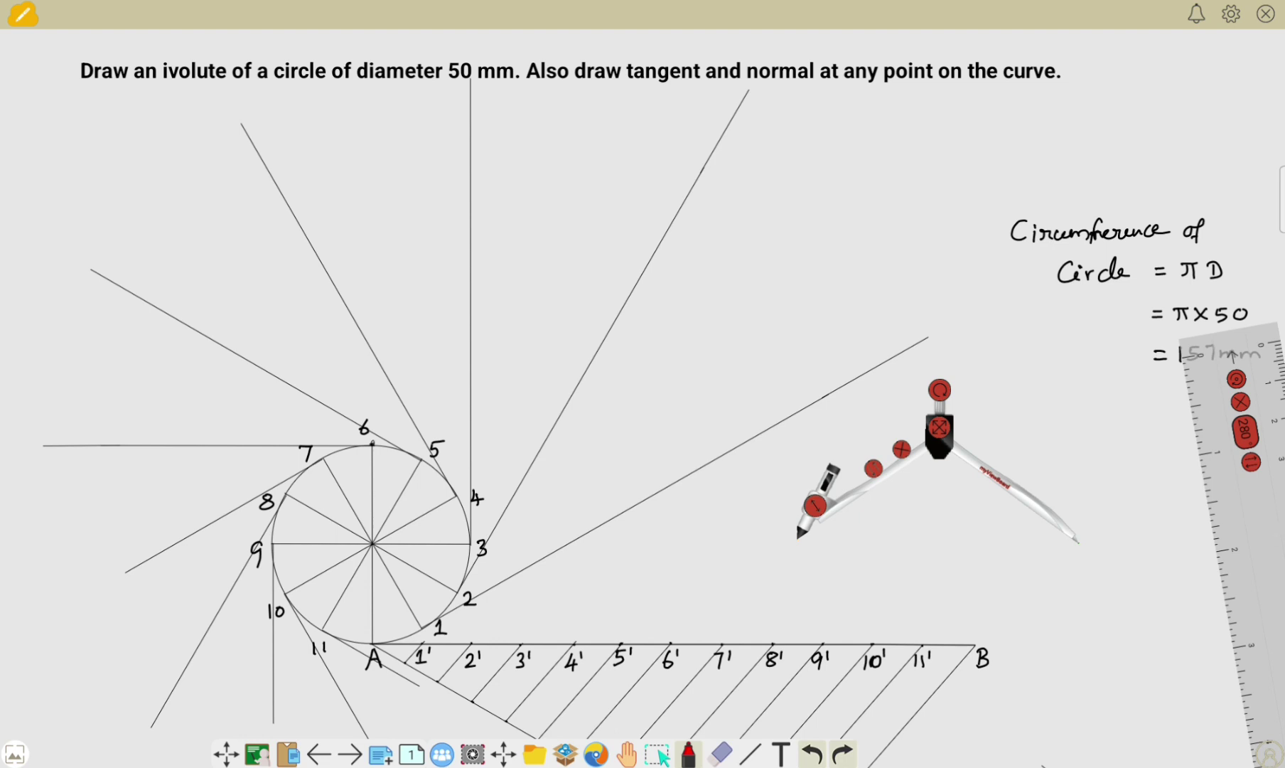
left_click_drag(974, 622, 973, 664)
left_click_drag(378, 623, 363, 667)
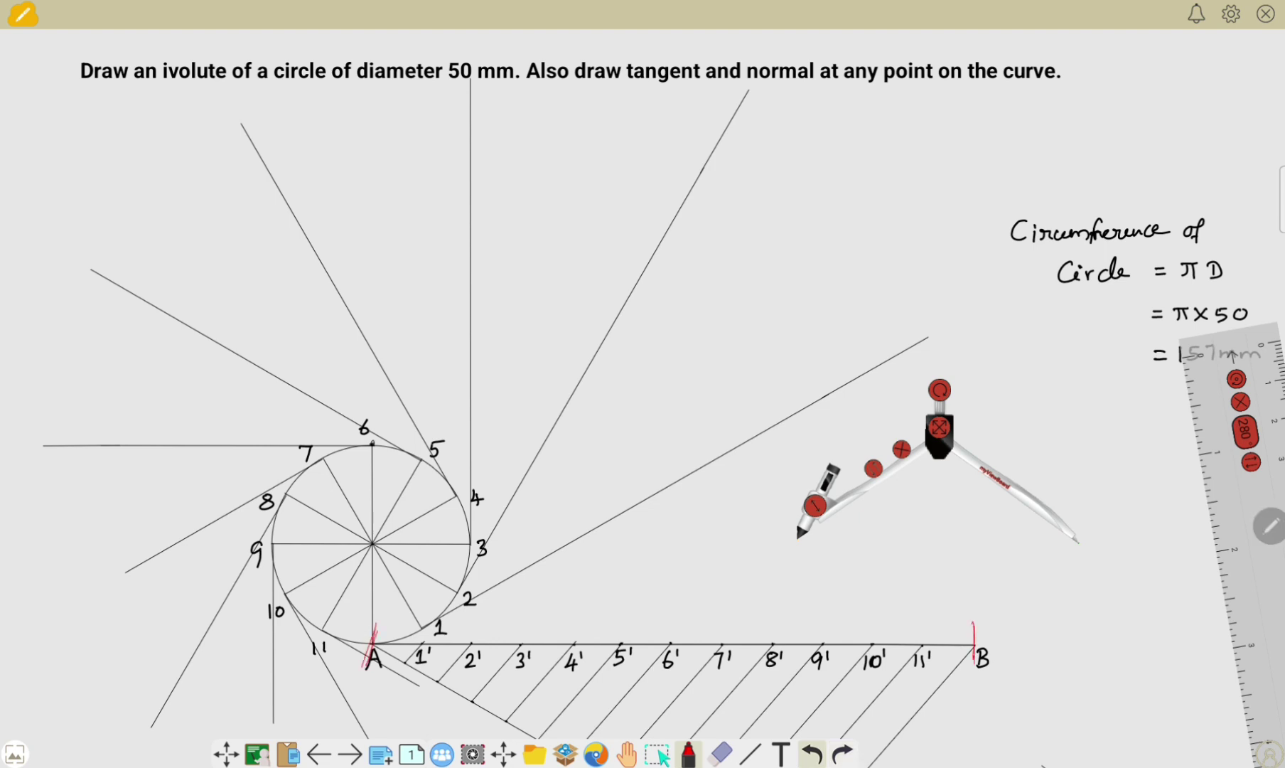
left_click(811, 754)
left_click(811, 754)
left_click(812, 754)
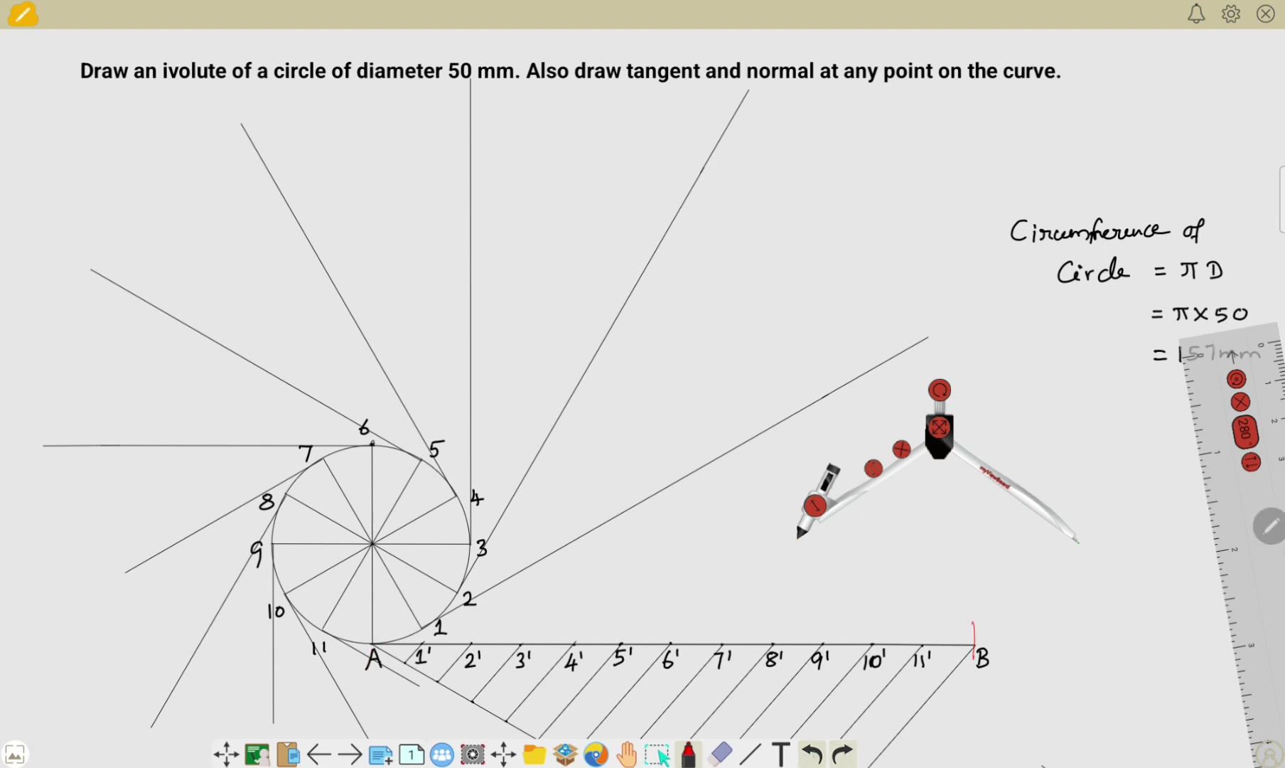
left_click(811, 754)
With the compass needle at A and at point 1 in turn, sketch red arcs from B past the tangent at 1 toward the tangent at 2
mouse_move(938, 427)
left_mouse_down()
mouse_move(620, 479)
mouse_move(682, 732)
mouse_move(940, 632)
mouse_move(565, 710)
mouse_move(544, 696)
left_mouse_up()
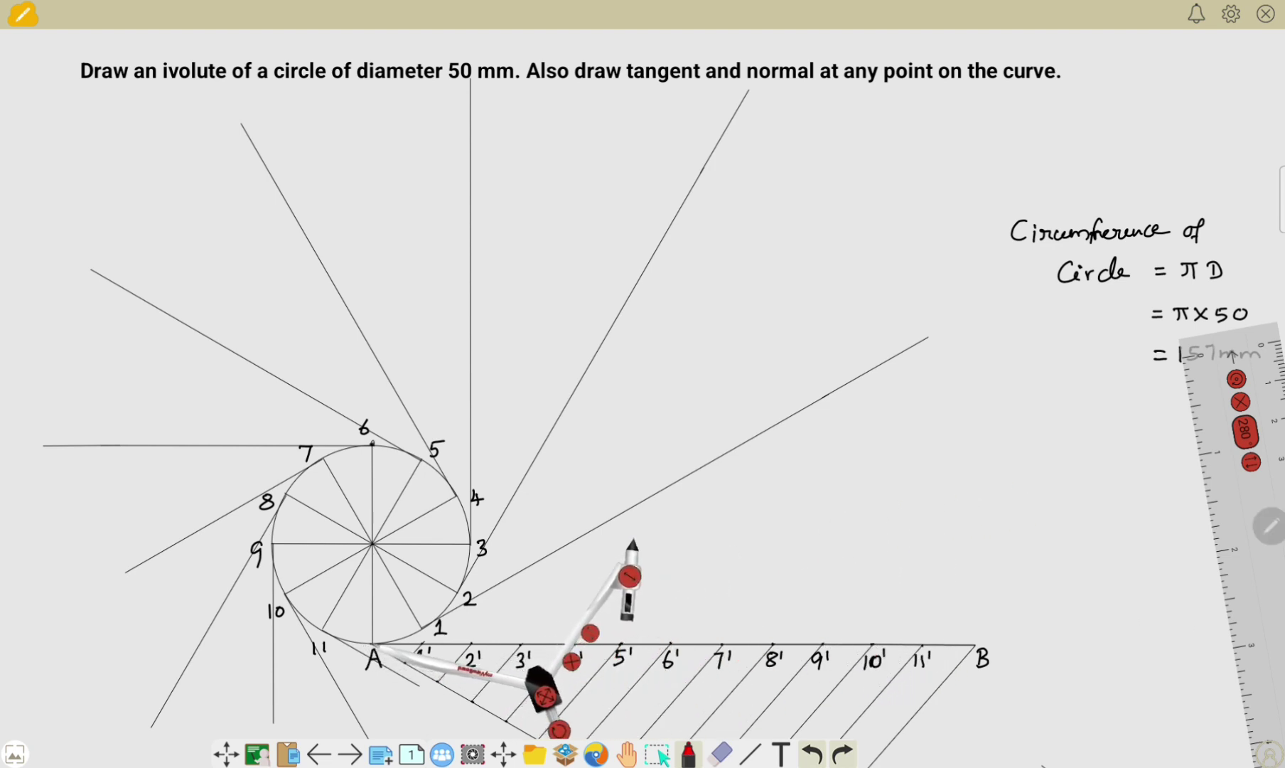
mouse_move(975, 644)
left_mouse_down()
mouse_move(979, 524)
mouse_move(915, 340)
left_mouse_up()
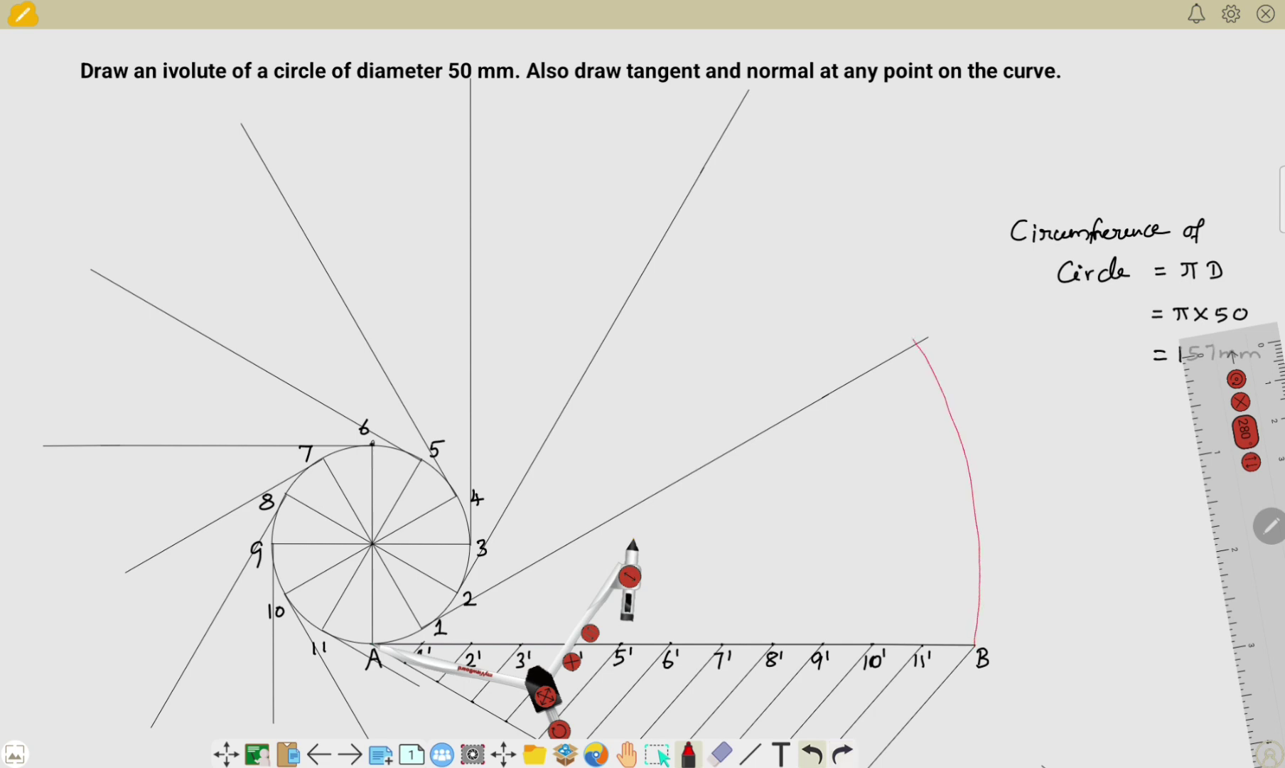
mouse_move(546, 697)
left_mouse_down()
mouse_move(869, 553)
mouse_move(901, 488)
left_mouse_up()
left_click_drag(865, 499, 860, 527)
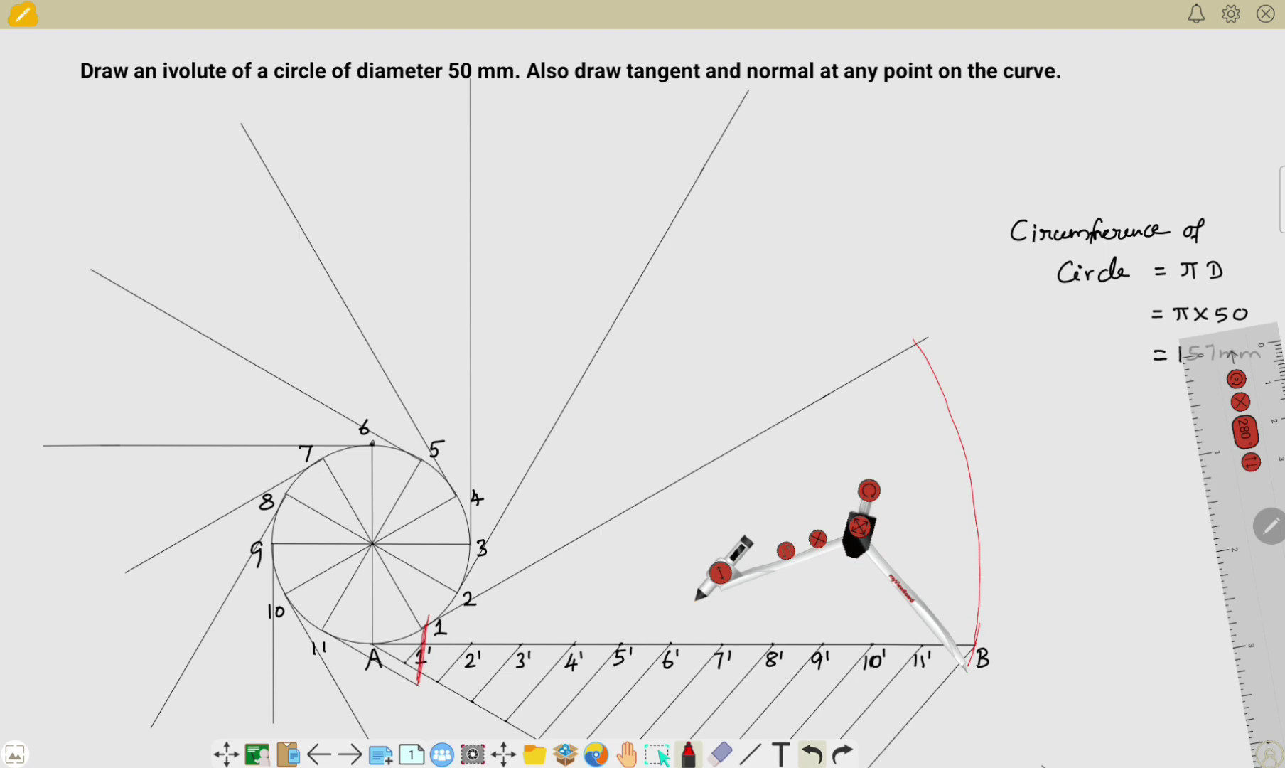
mouse_move(859, 526)
left_mouse_down()
mouse_move(654, 424)
mouse_move(598, 663)
left_mouse_up()
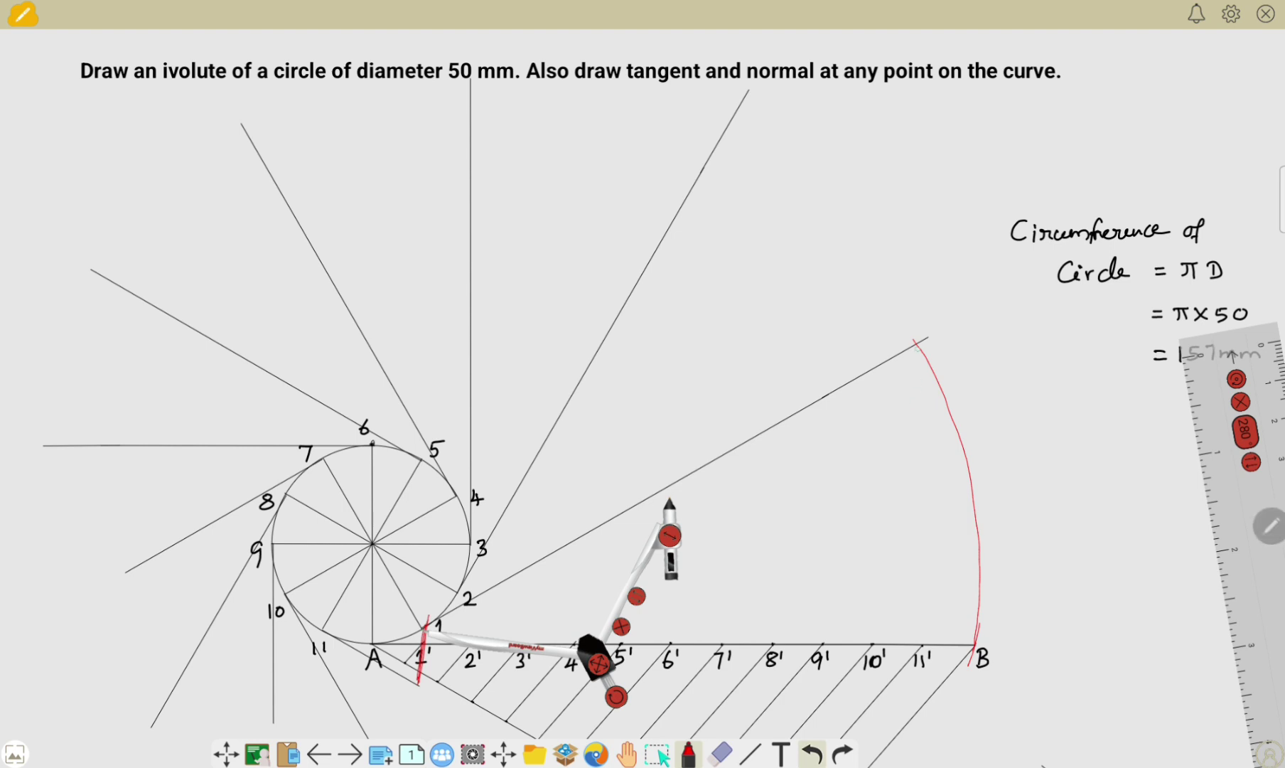
mouse_move(916, 341)
left_mouse_down()
mouse_move(825, 232)
mouse_move(751, 182)
left_mouse_up()
Set the compass to the length from B to 6' and swing an arc centred on point 6 from its tangent
left_click_drag(600, 663, 839, 516)
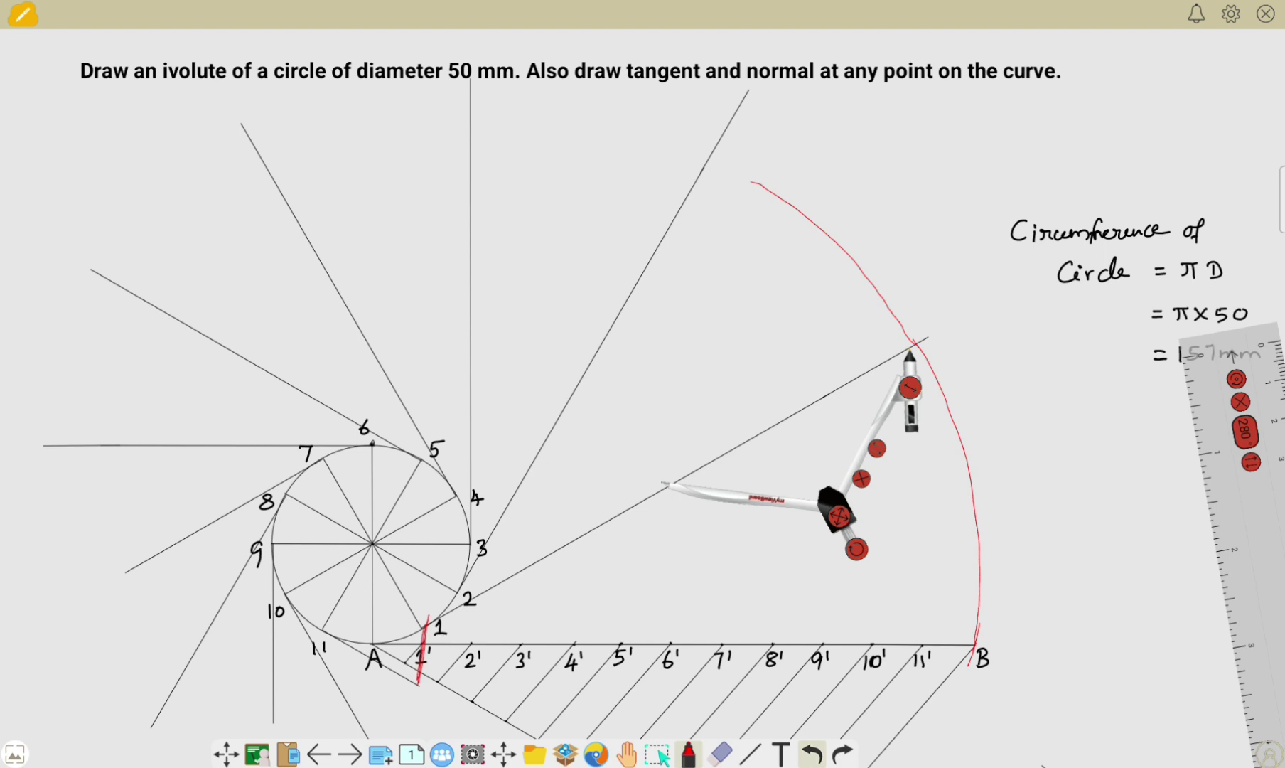
mouse_move(856, 549)
left_mouse_down()
mouse_move(749, 299)
mouse_move(651, 278)
mouse_move(778, 411)
mouse_move(911, 482)
mouse_move(900, 448)
mouse_move(822, 547)
left_mouse_up()
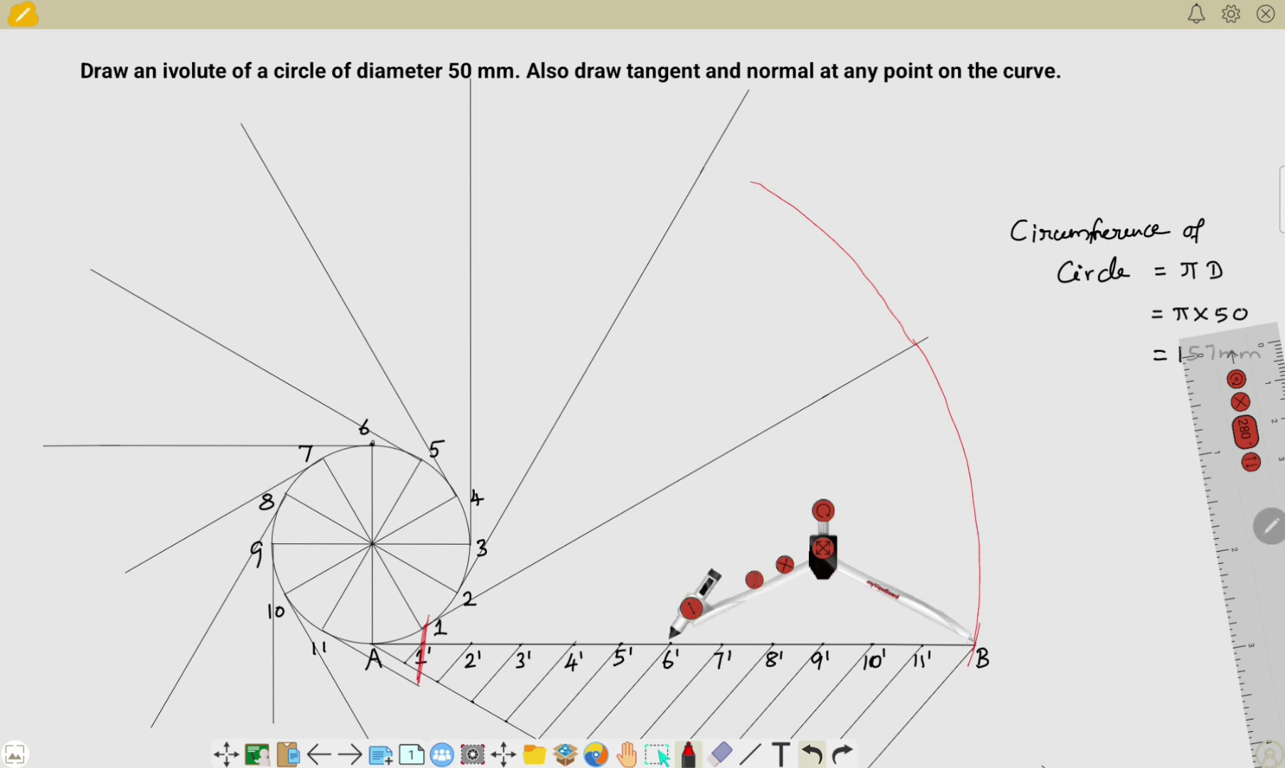
left_click_drag(822, 547, 220, 349)
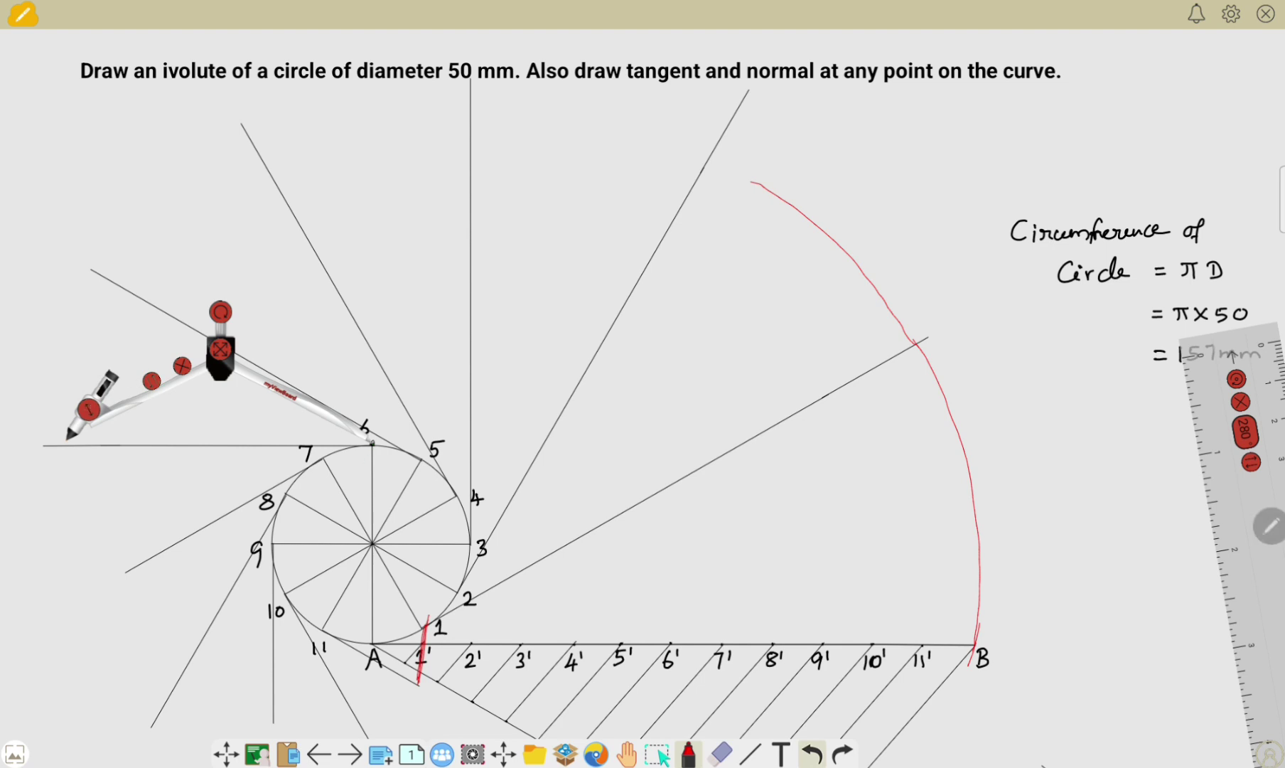
left_click_drag(88, 410, 93, 503)
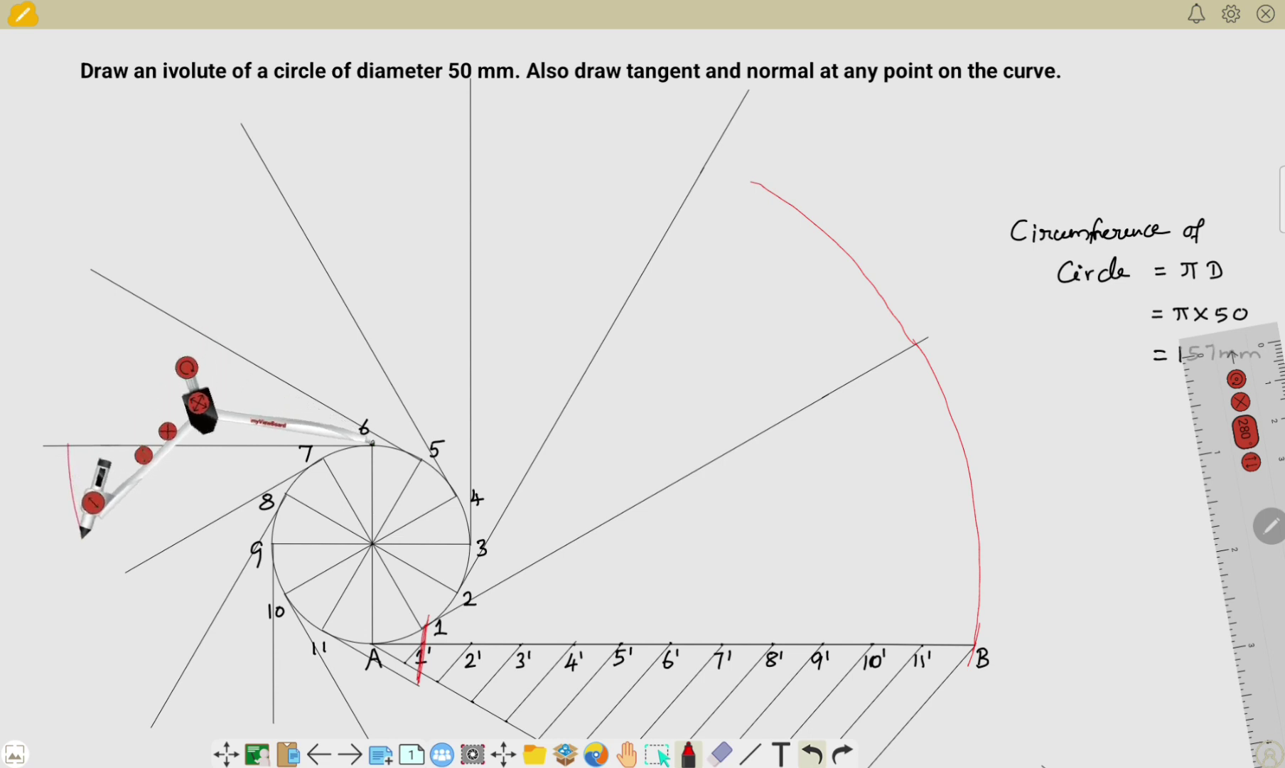
Set the compass to the length from B to 7' and carry it to point 7 on the circle
mouse_move(198, 402)
left_mouse_down()
mouse_move(545, 535)
mouse_move(747, 562)
mouse_move(797, 600)
left_mouse_up()
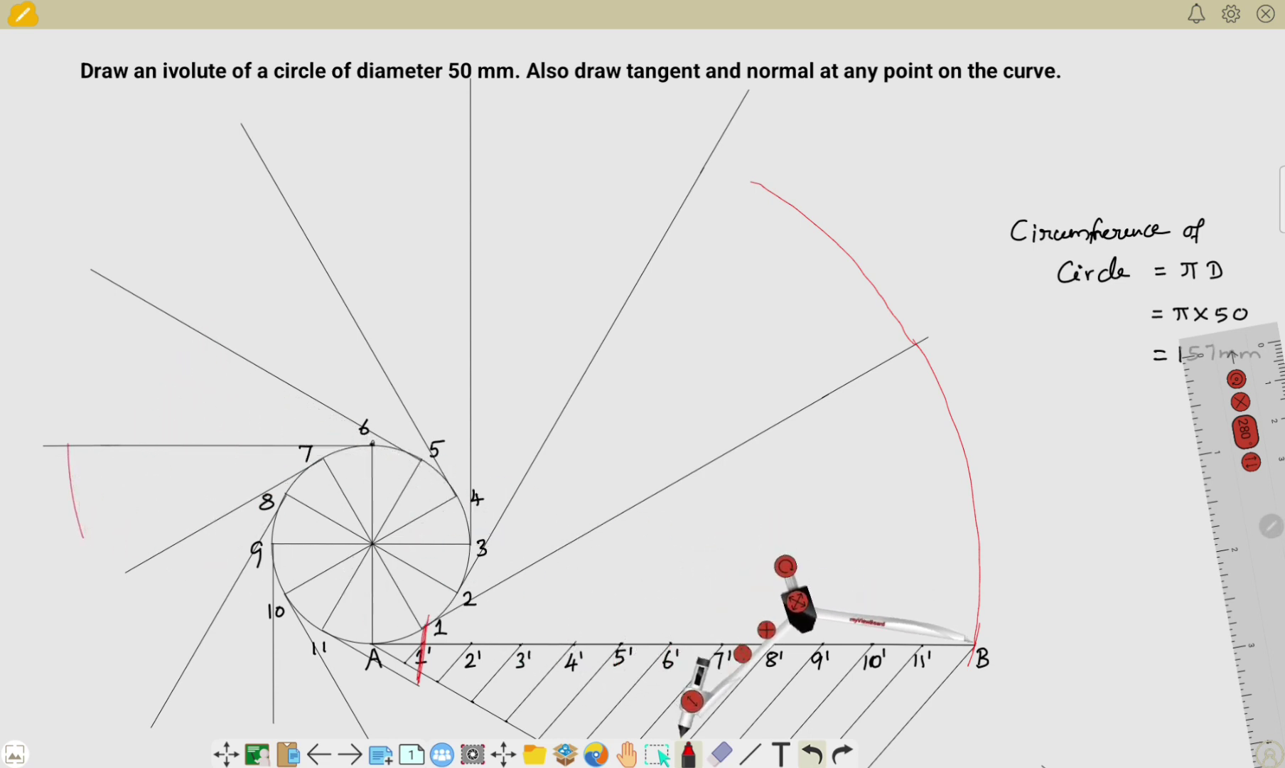
left_click_drag(691, 700, 736, 603)
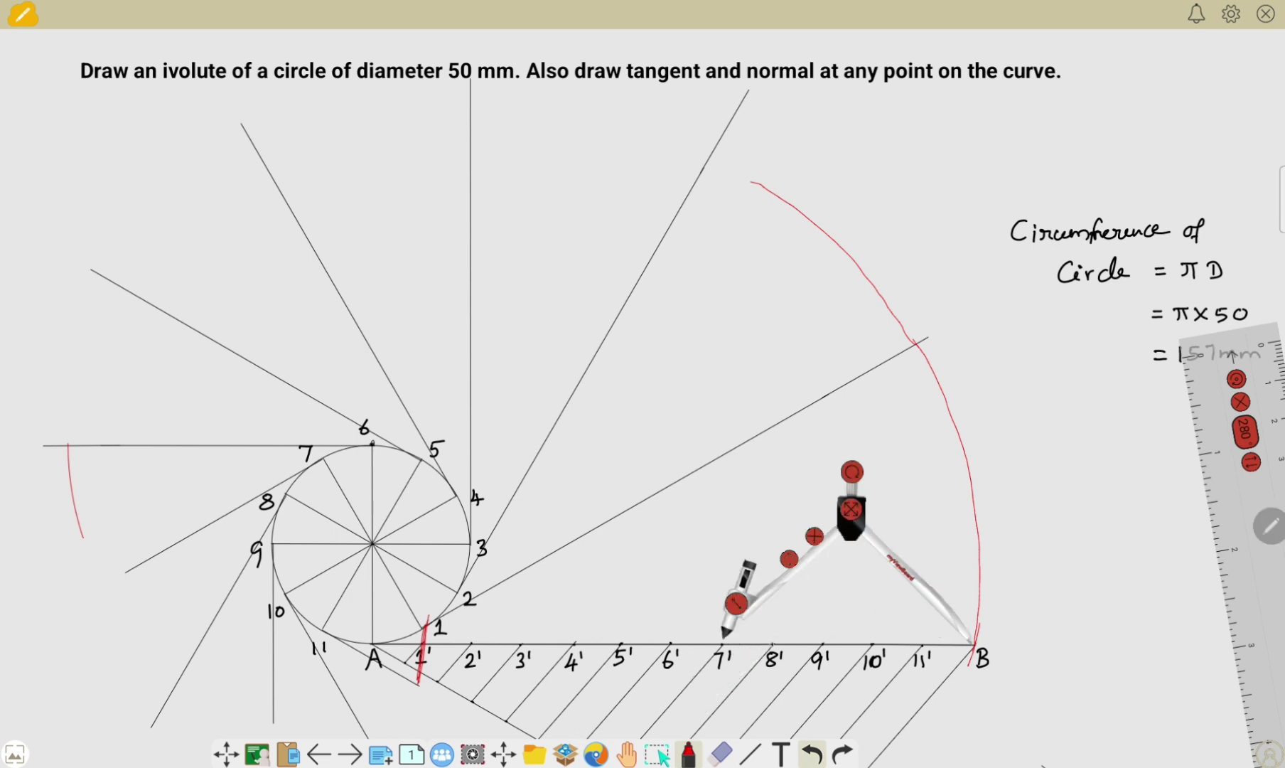
mouse_move(851, 512)
left_mouse_down()
mouse_move(646, 448)
mouse_move(269, 412)
mouse_move(180, 299)
mouse_move(130, 373)
mouse_move(116, 426)
mouse_move(178, 307)
left_mouse_up()
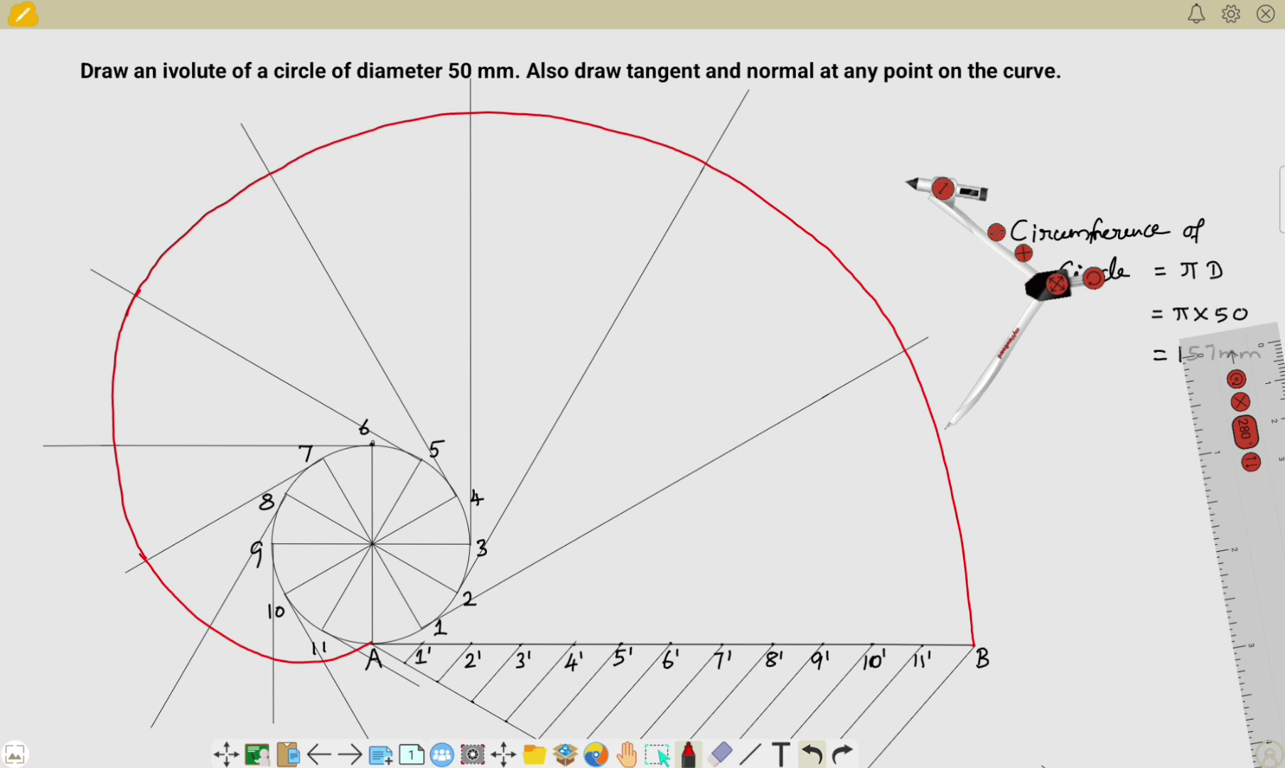
Switch the marker colour to black, mark a point on the involute between tangents 1 and 2, and label it P
left_click(688, 754)
left_click(720, 372)
left_click(757, 260)
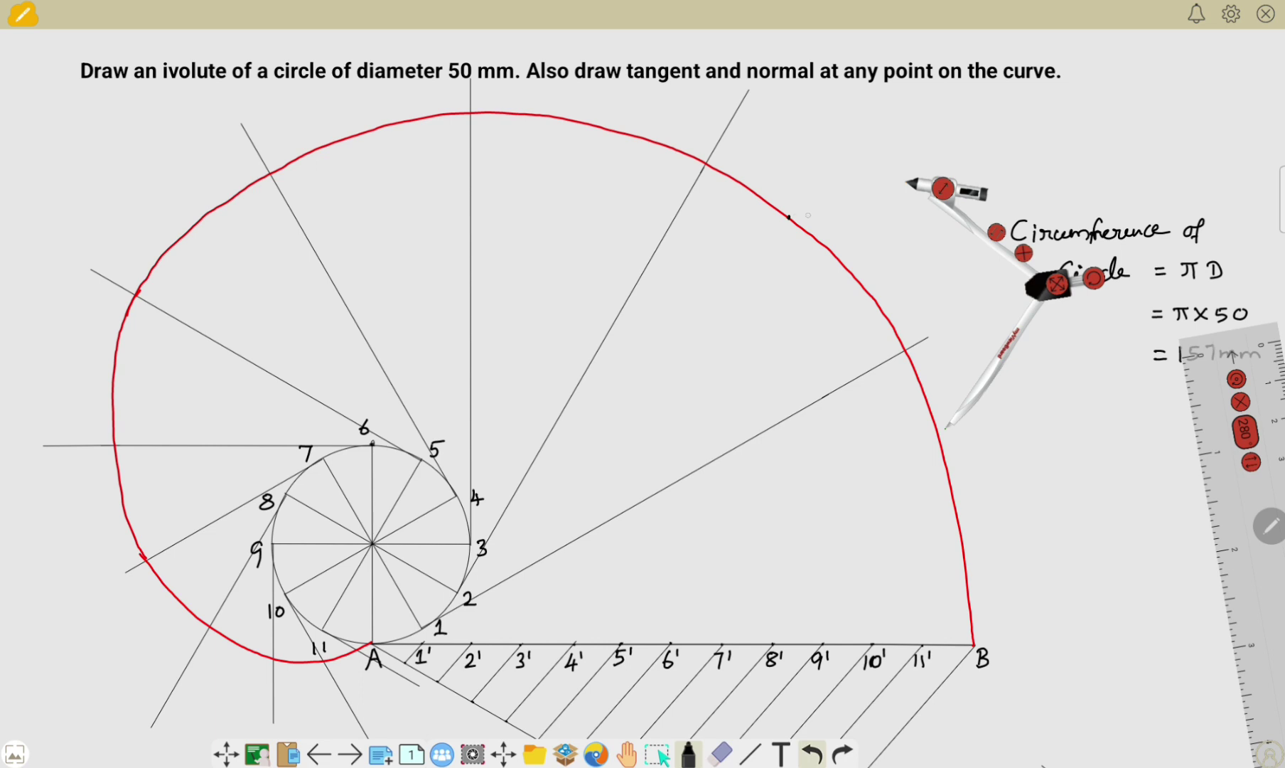
left_click_drag(804, 199, 807, 211)
Draw a straight black line from P to the circle's centre and label the centre O
left_click(750, 754)
left_click(750, 754)
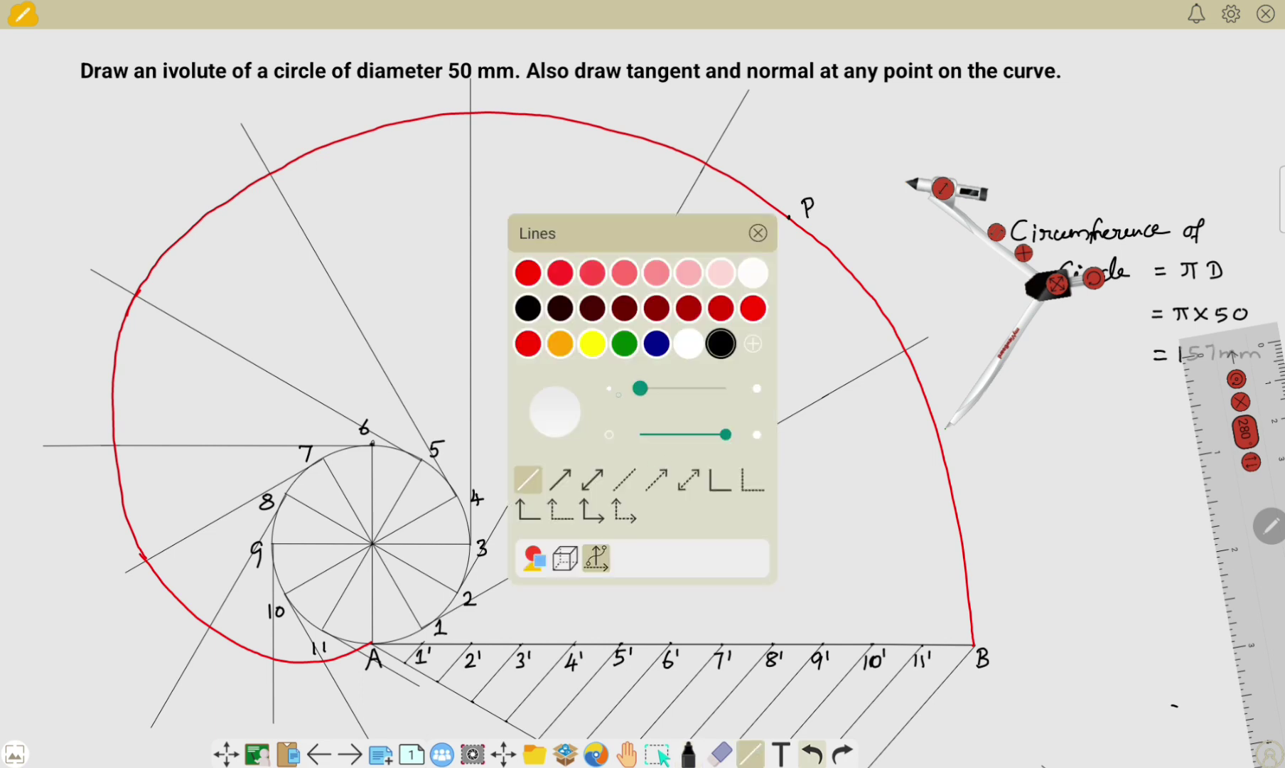
left_click(758, 233)
left_click_drag(789, 217, 372, 544)
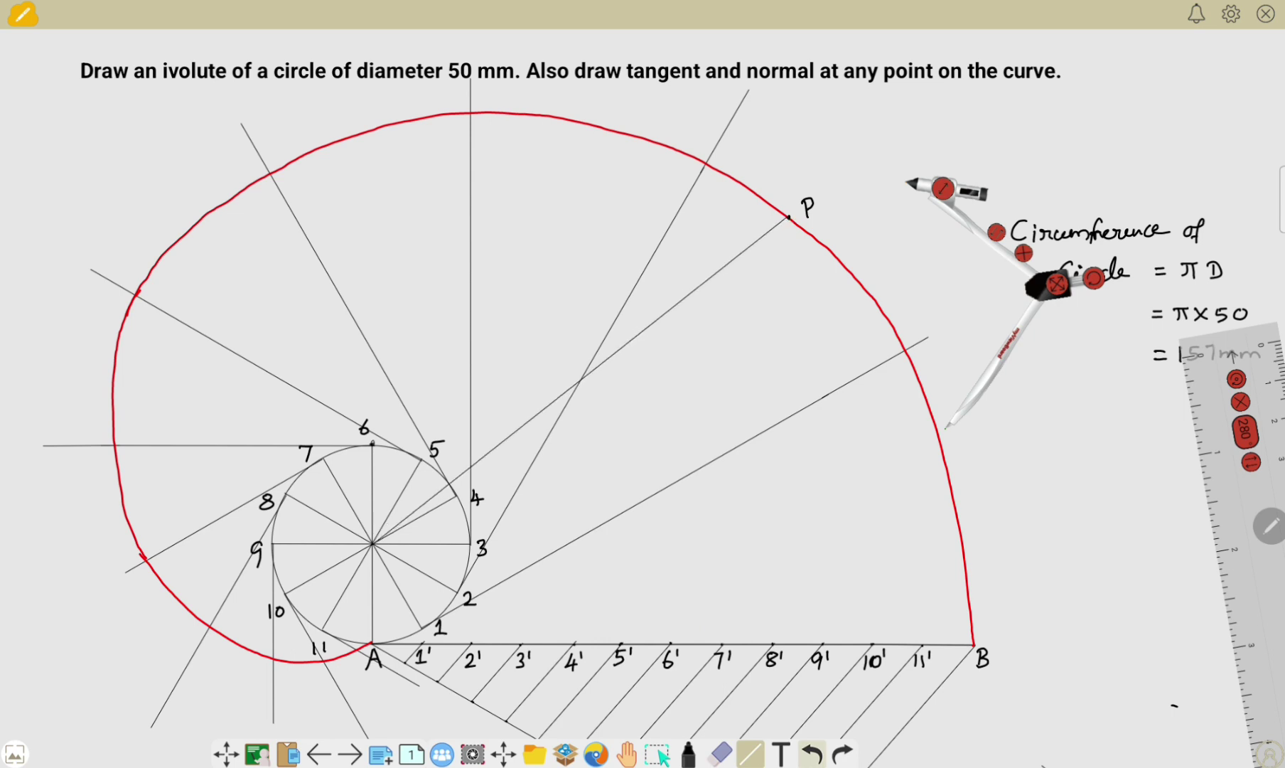
left_click(688, 753)
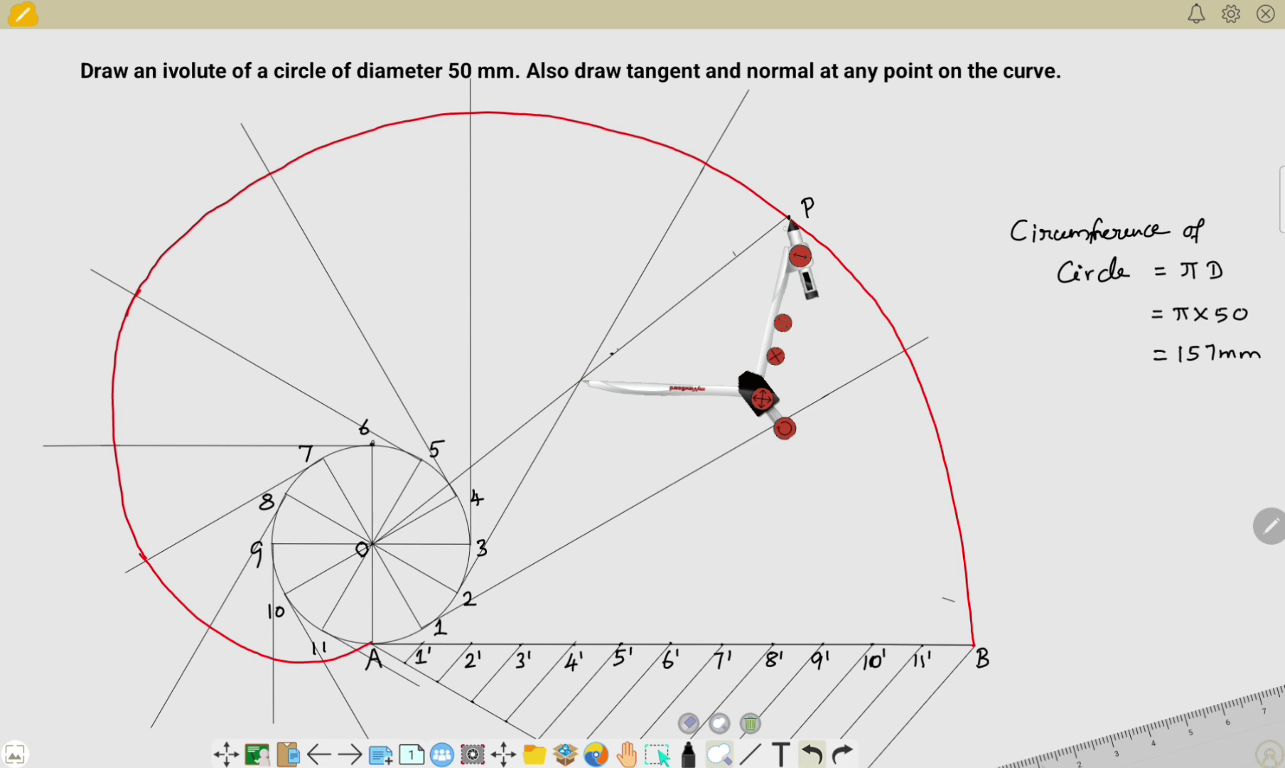
Swing a compass semicircle from P to O, centred on the midpoint of line PO
mouse_move(791, 222)
left_mouse_down()
mouse_move(817, 261)
mouse_move(837, 444)
mouse_move(615, 643)
mouse_move(437, 602)
mouse_move(370, 540)
left_mouse_up()
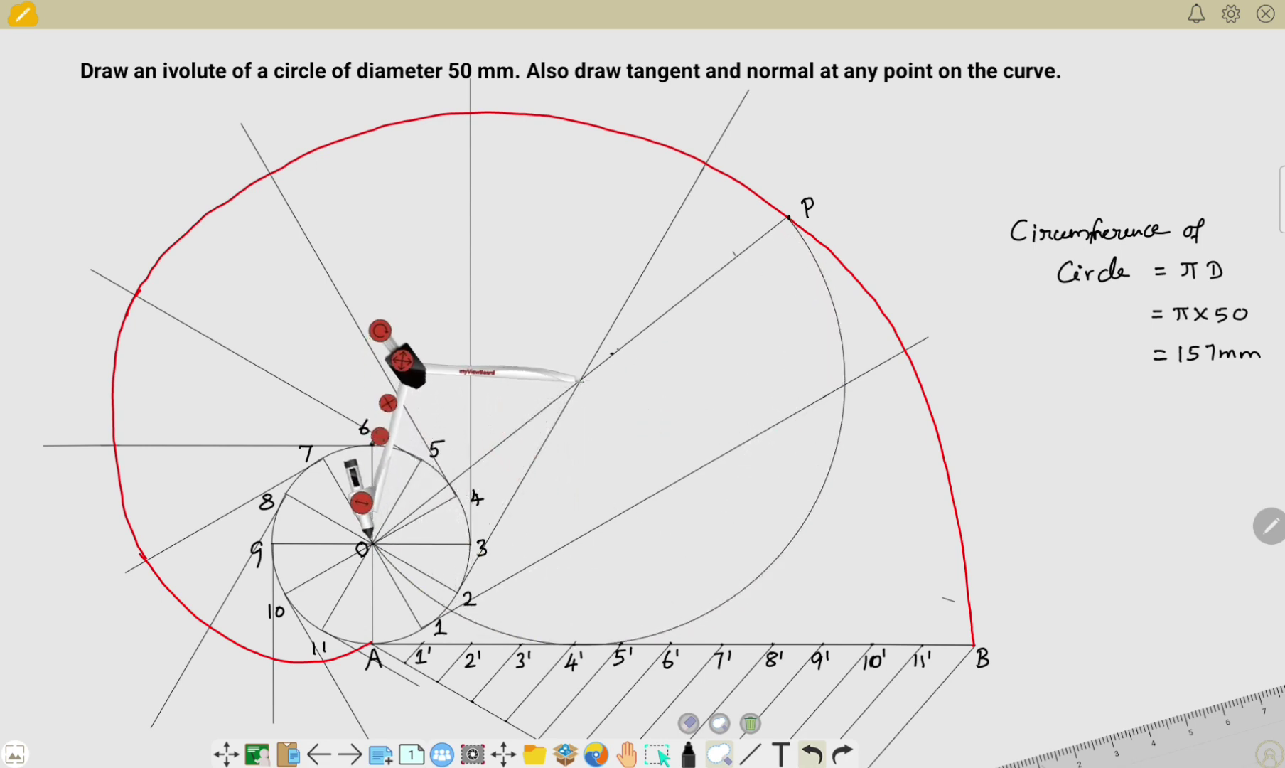
Switch the marker colour to green, mark where the semicircle cuts the base circle between points 1 and 2, and label it S
left_click(688, 754)
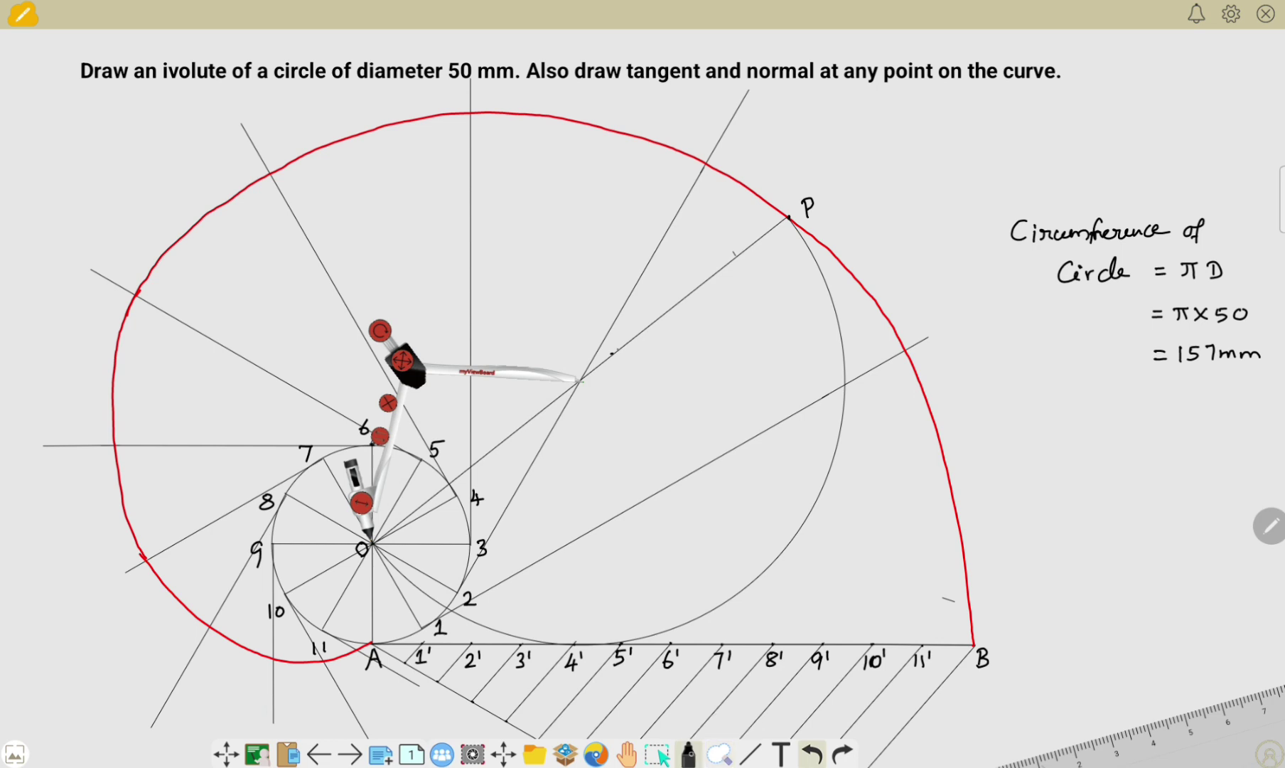
left_click(688, 754)
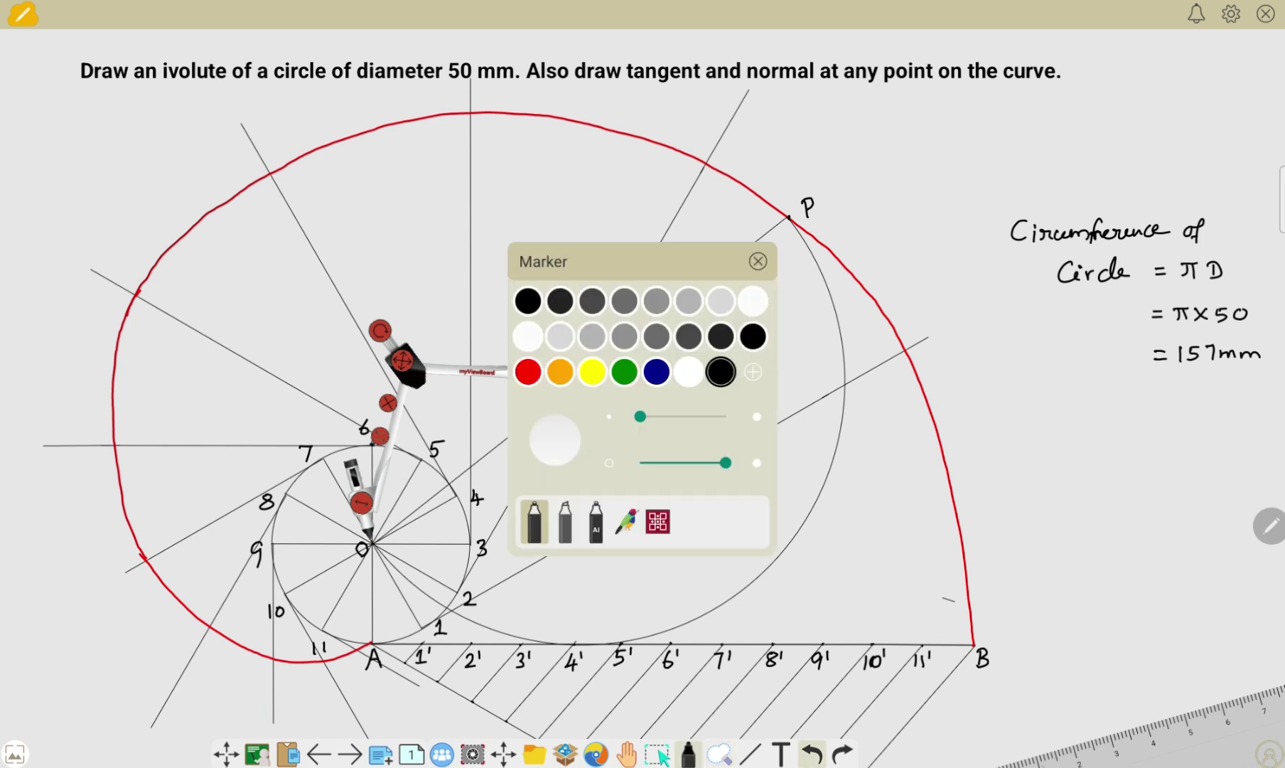
left_click(656, 371)
left_click(624, 371)
left_click(457, 625)
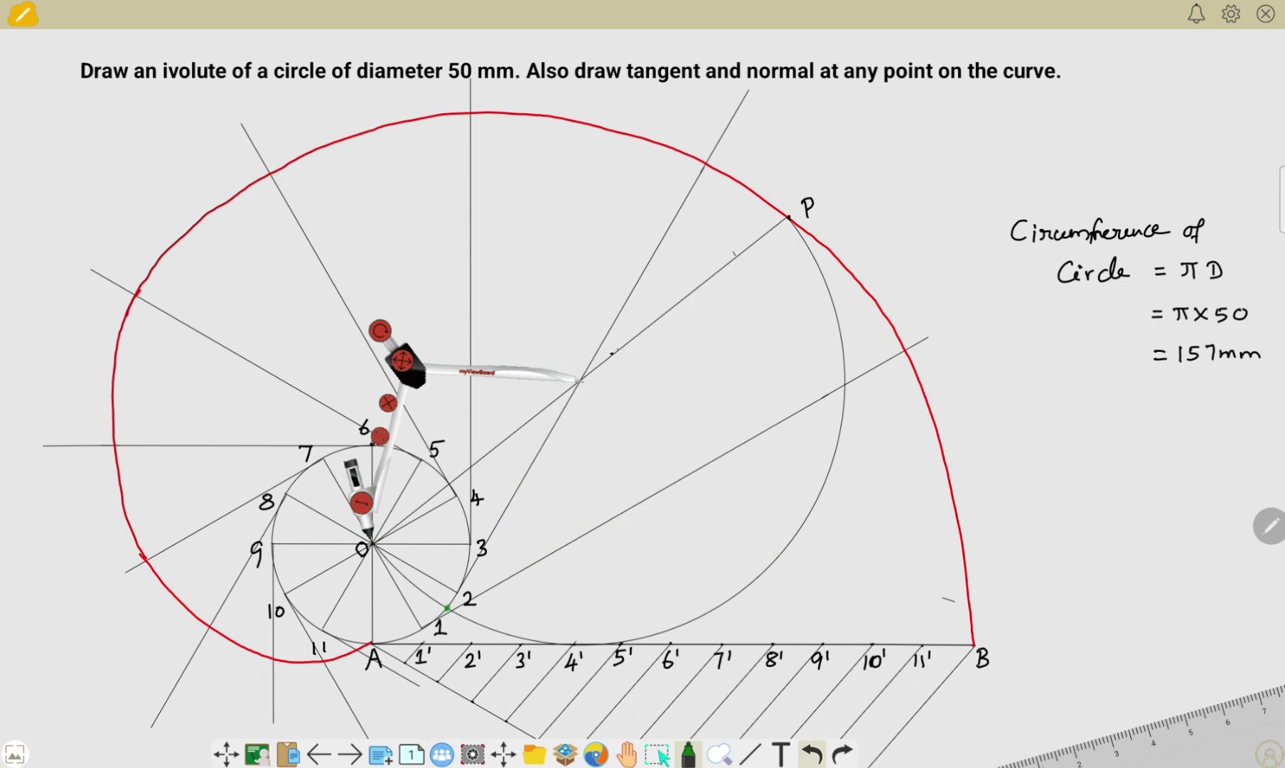
left_click(688, 754)
left_click_drag(459, 611, 451, 623)
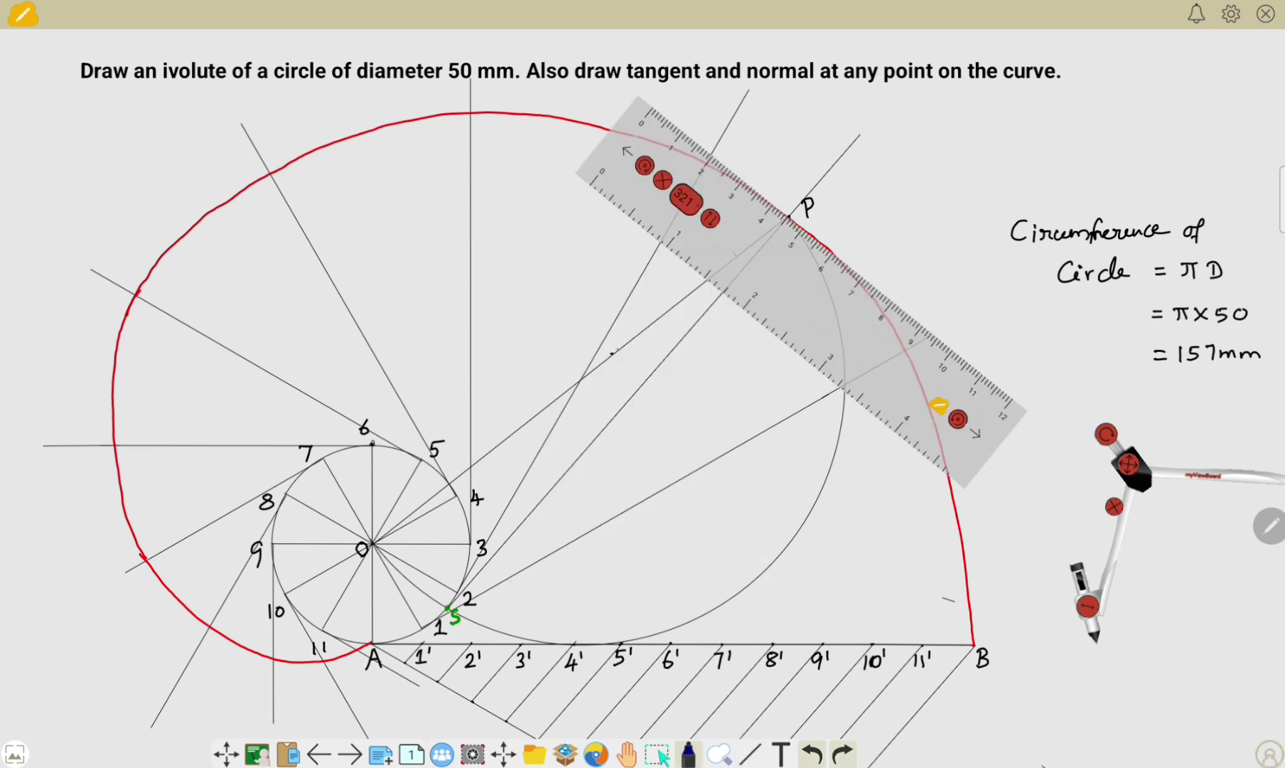
Draw a blue tangent through P along the ruler, perpendicular to line SP, and label its ends T and T'
left_click_drag(735, 172, 863, 276)
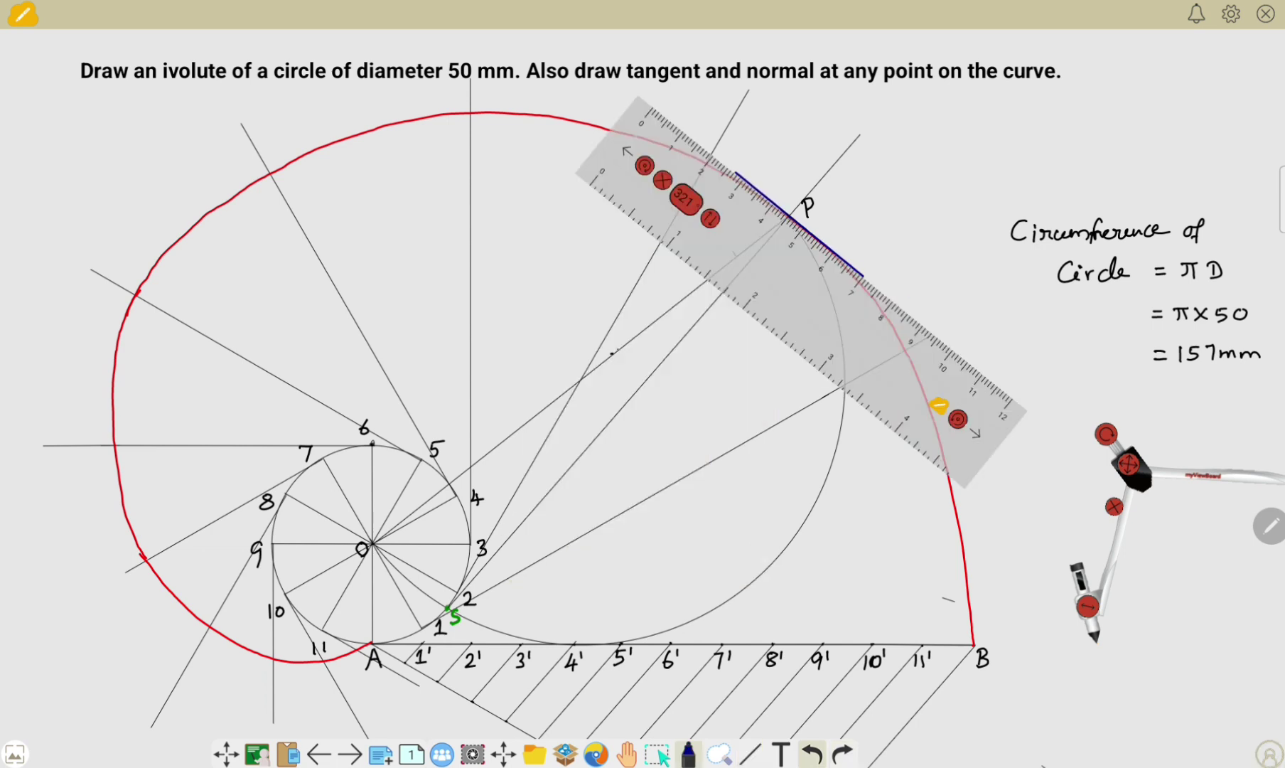
left_click(687, 755)
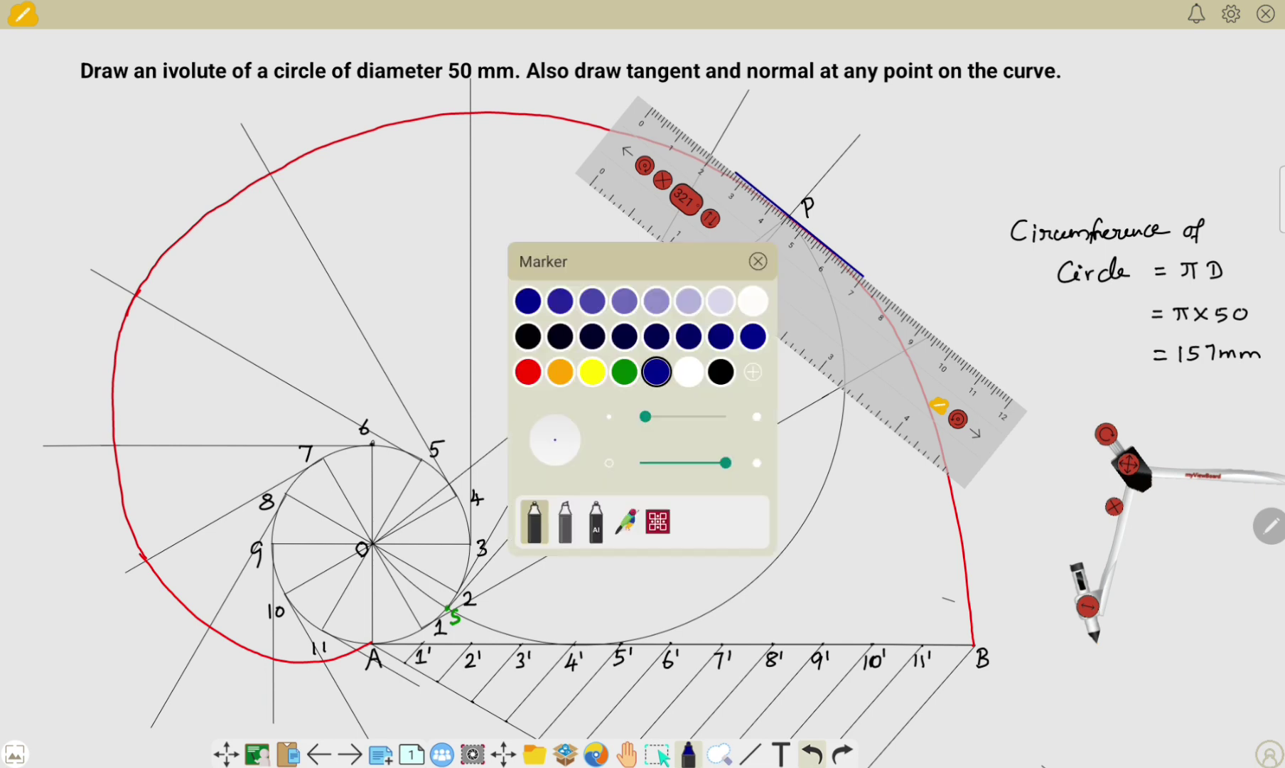
left_click(754, 151)
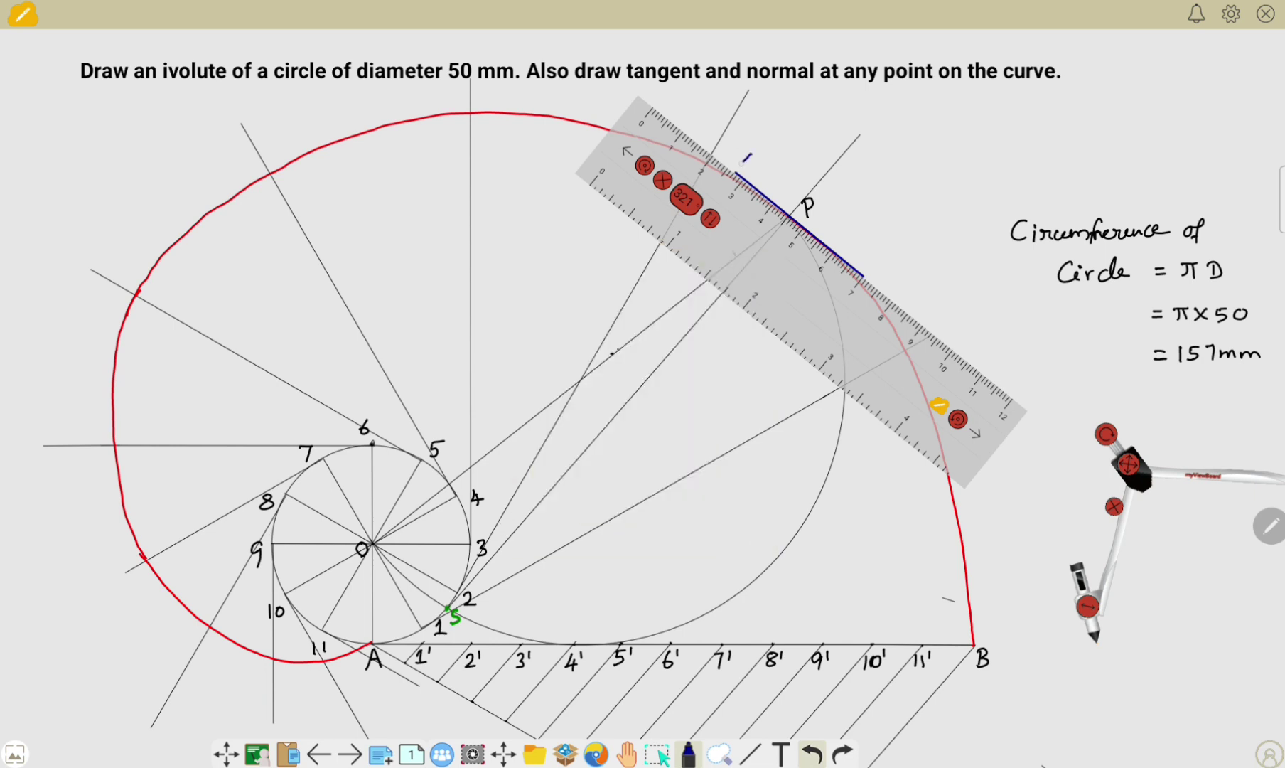
left_click_drag(739, 153, 756, 151)
left_click_drag(747, 152, 744, 163)
mouse_move(888, 268)
left_mouse_down()
mouse_move(881, 284)
mouse_move(892, 264)
mouse_move(900, 277)
left_mouse_up()
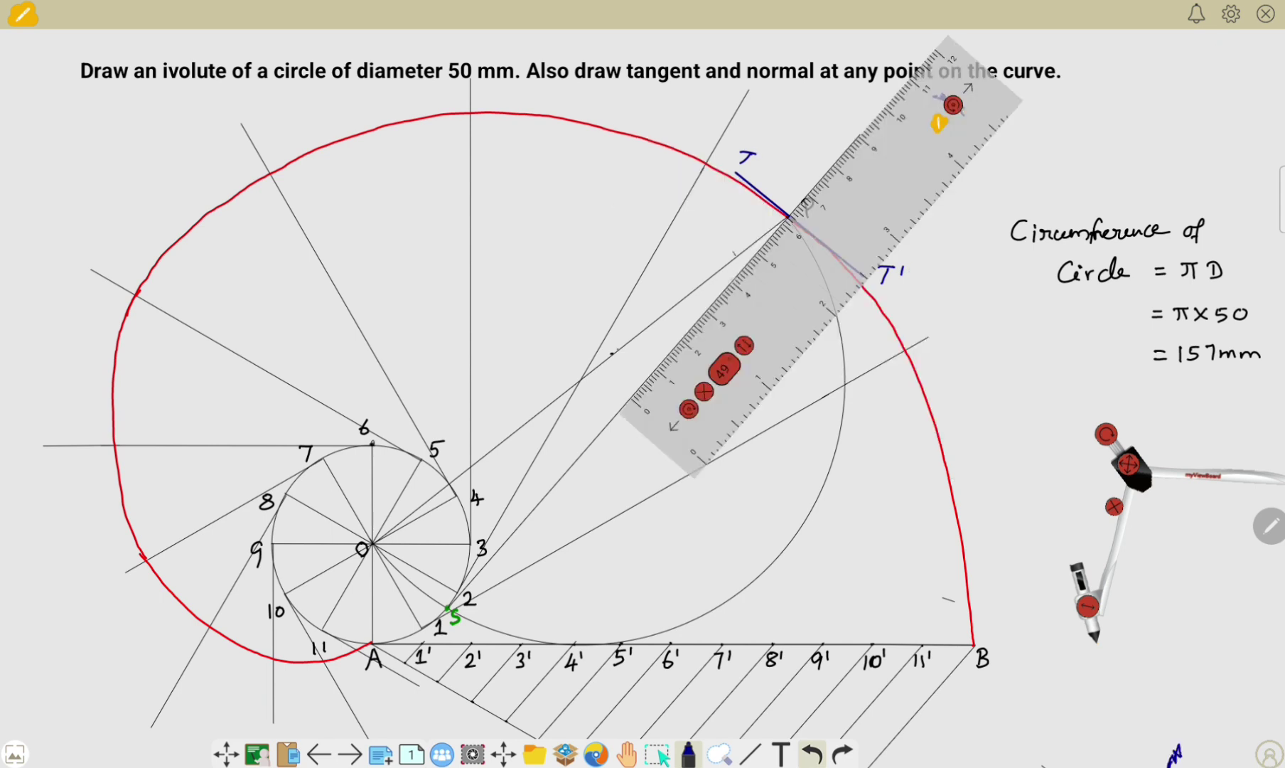
Draw a blue normal through P along line SP, move the ruler clear of the curve, and label the normal's ends N and N'
left_click_drag(729, 283, 844, 153)
left_click_drag(938, 124, 1220, 256)
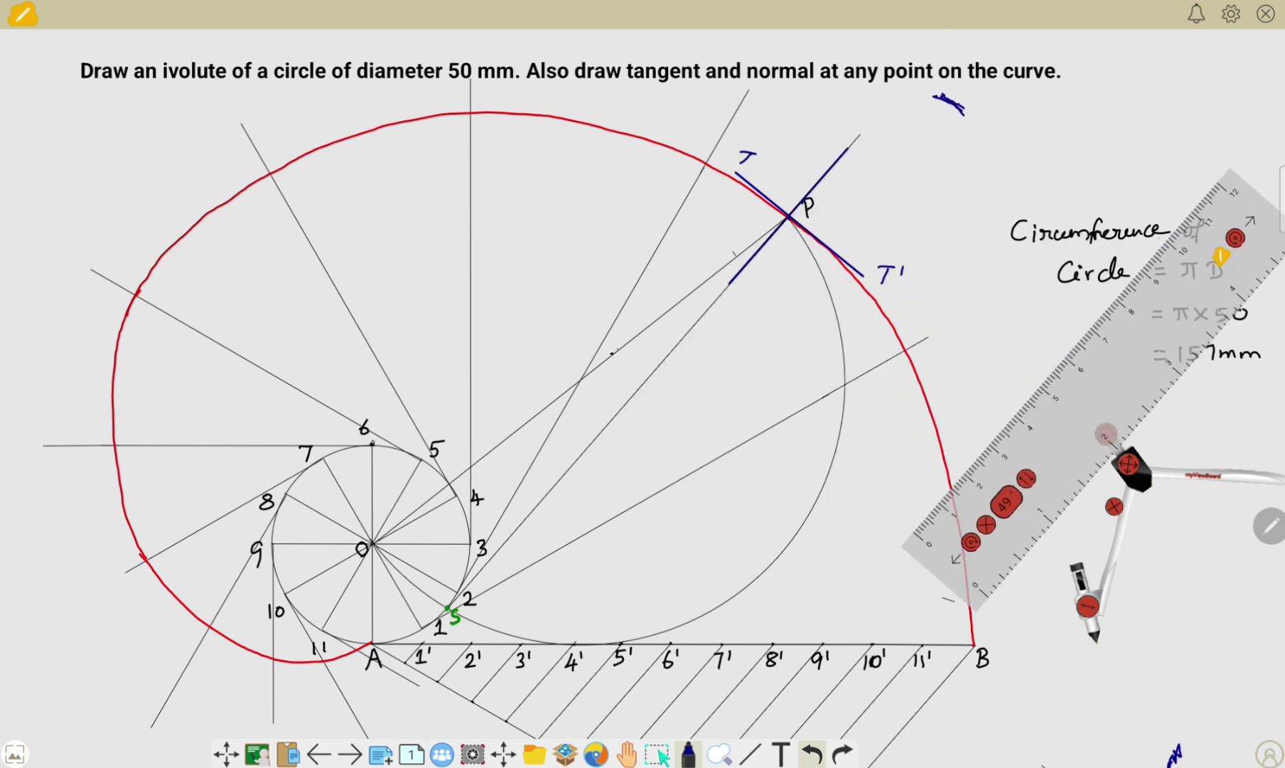
left_click_drag(731, 303, 748, 287)
mouse_move(852, 164)
left_mouse_down()
mouse_move(857, 151)
mouse_move(874, 156)
left_mouse_up()
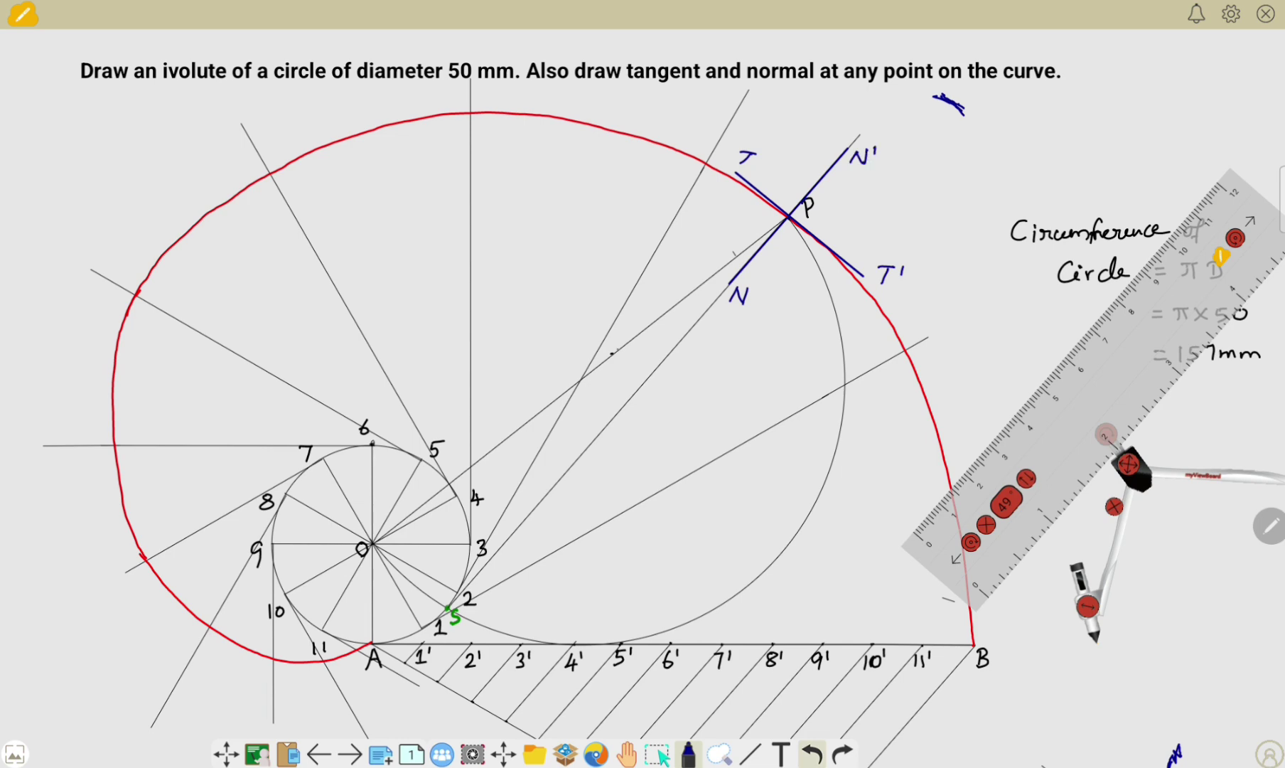